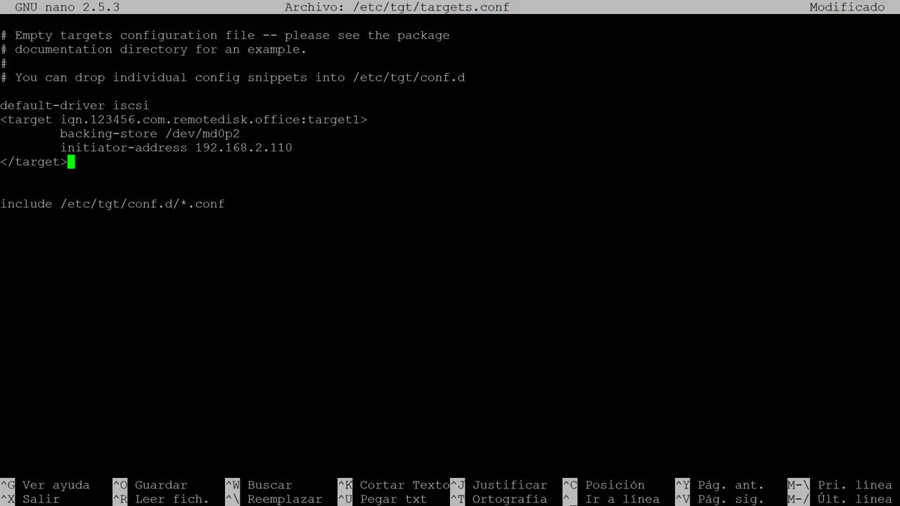
- Save /etc/tgt/targets.conf with the new target definition, exit the editor and clear the terminal
{"action": "key", "text": "ctrl+o"}
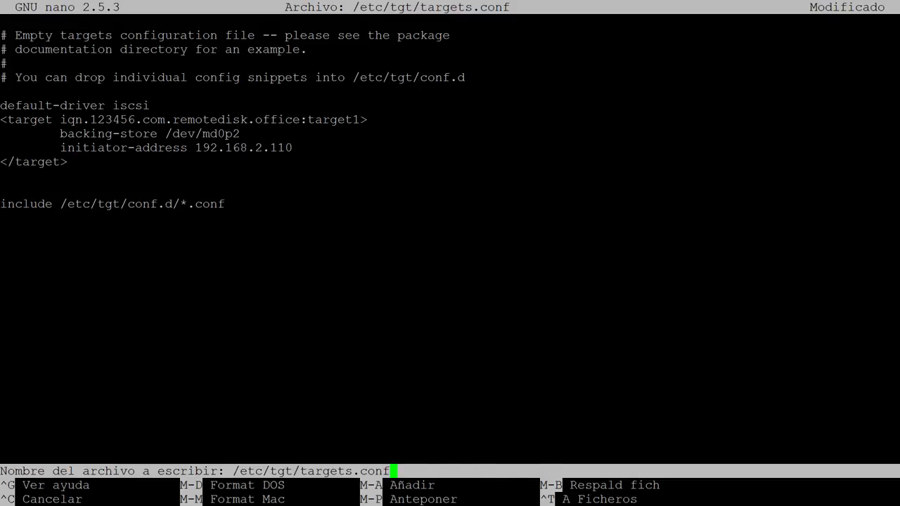
{"action": "key", "text": "Return"}
{"action": "key", "text": "ctrl+x"}
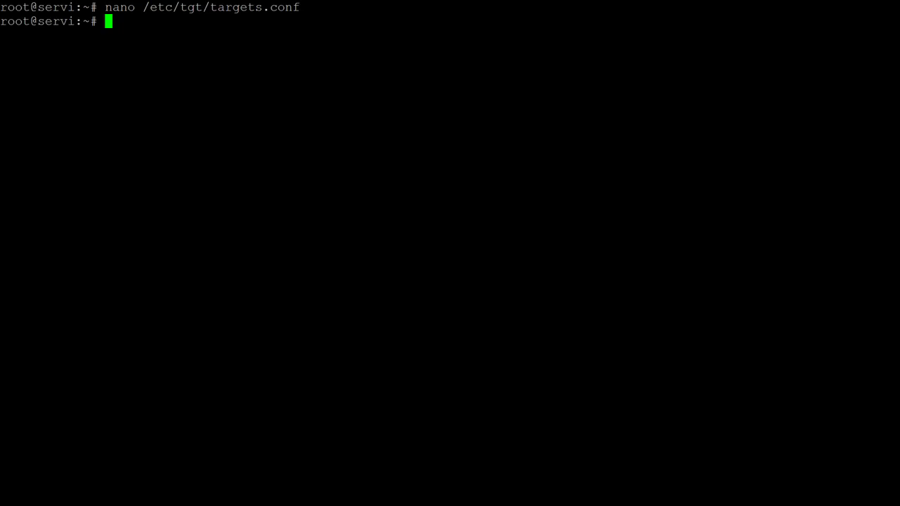
{"action": "type", "text": "clear"}
{"action": "key", "text": "Return"}
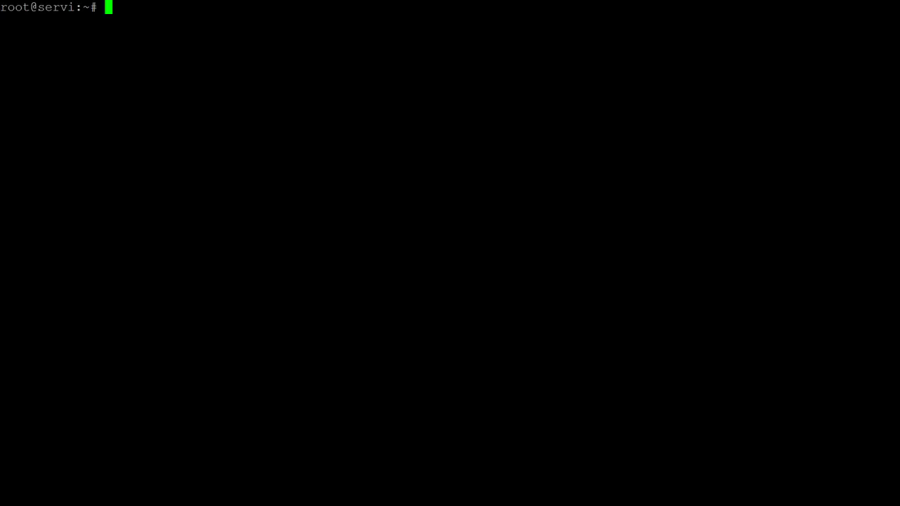
- Restart the tgt service by running service tgt stop followed by service tgt start
{"action": "type", "text": "service tgt "}
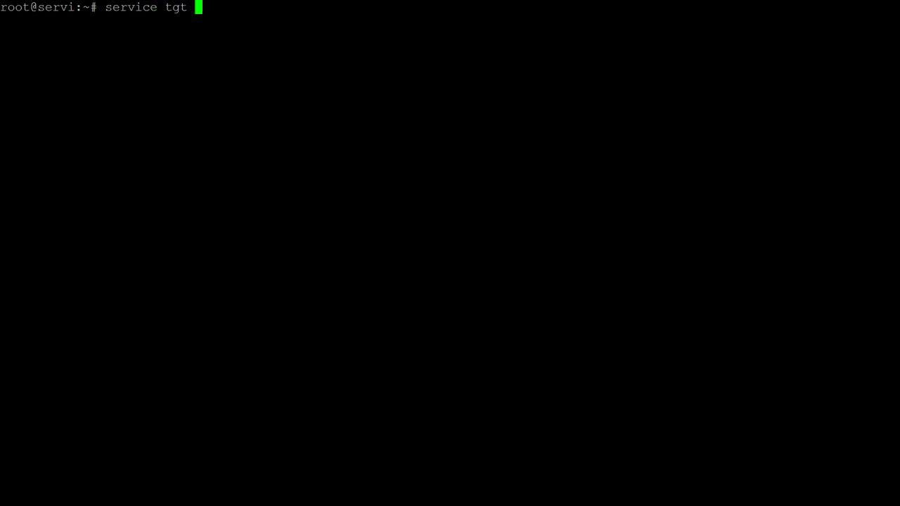
{"action": "type", "text": "stop"}
{"action": "key", "text": "Return"}
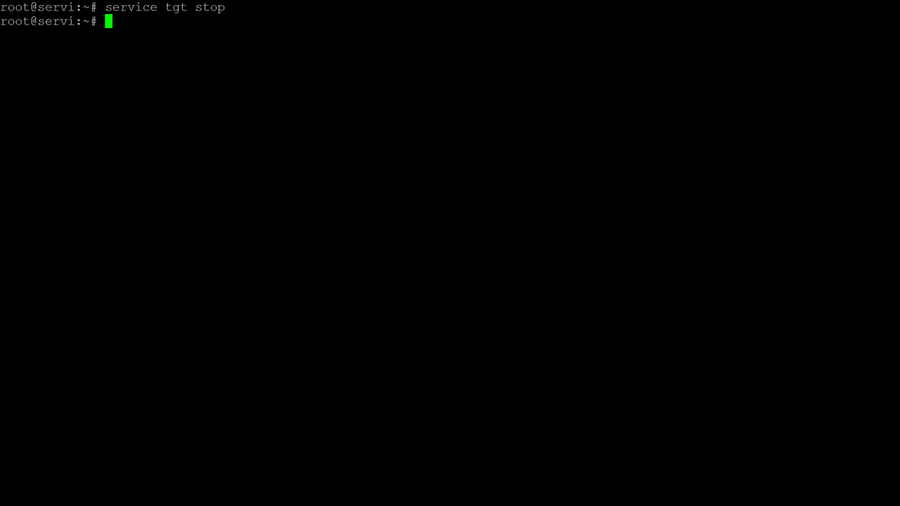
{"action": "key", "text": "Up"}
{"action": "key", "text": "BackSpace"}
{"action": "key", "text": "BackSpace"}
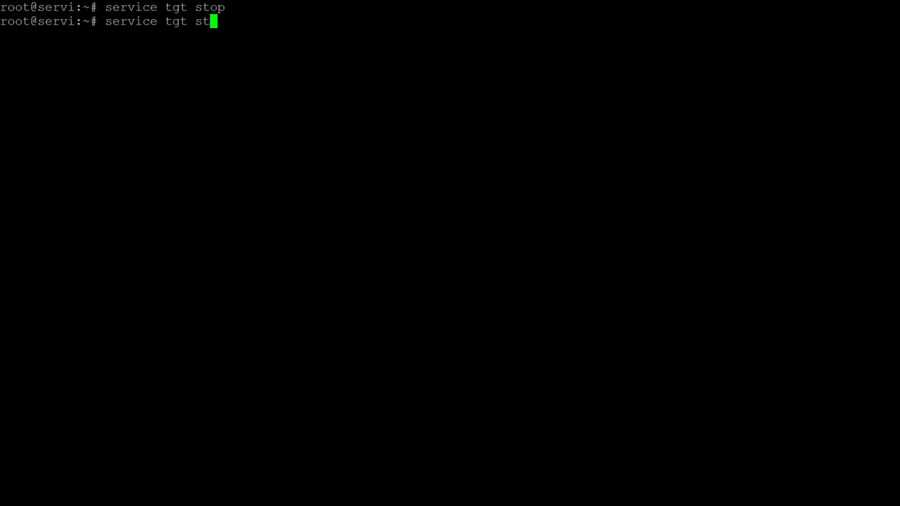
{"action": "type", "text": "art"}
{"action": "key", "text": "Return"}
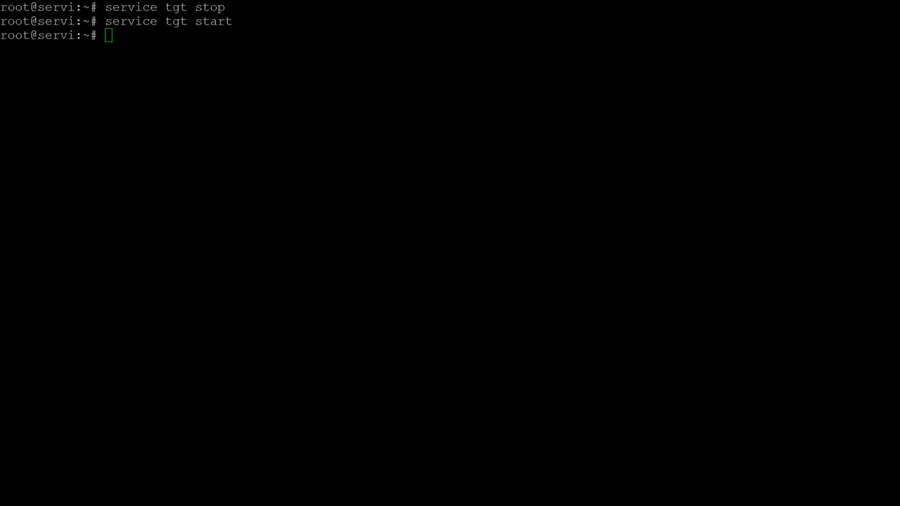
- Switch to Windows Disk Management (Administración de discos) and move its window aside to free the middle of the screen
{"action": "key", "text": "super+x"}
{"action": "key", "text": "k"}
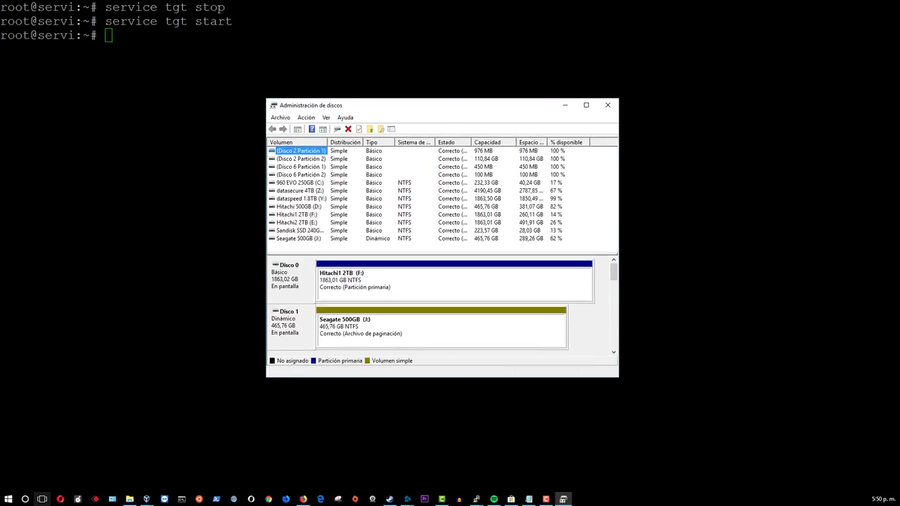
{"action": "right_click", "coordinate": [9, 499]}
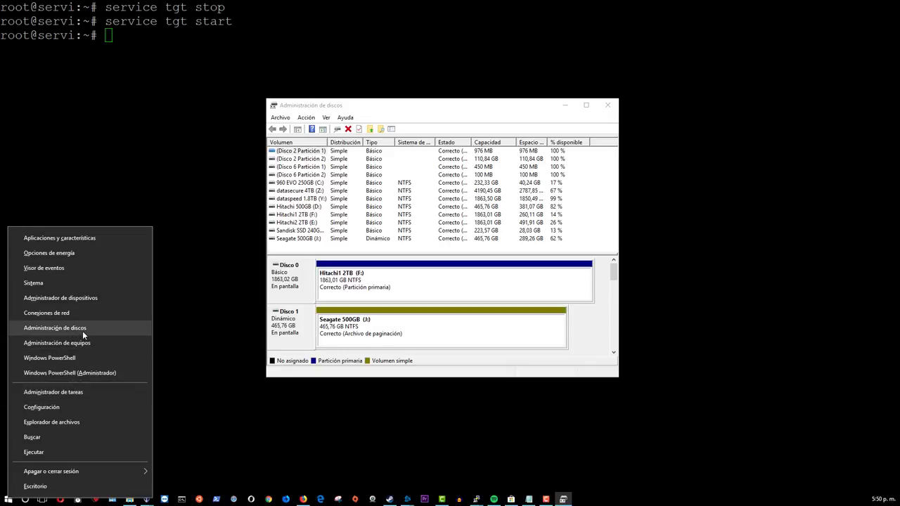
{"action": "left_click", "coordinate": [506, 106]}
{"action": "left_click_drag", "start_coordinate": [506, 106], "coordinate": [751, 36]}
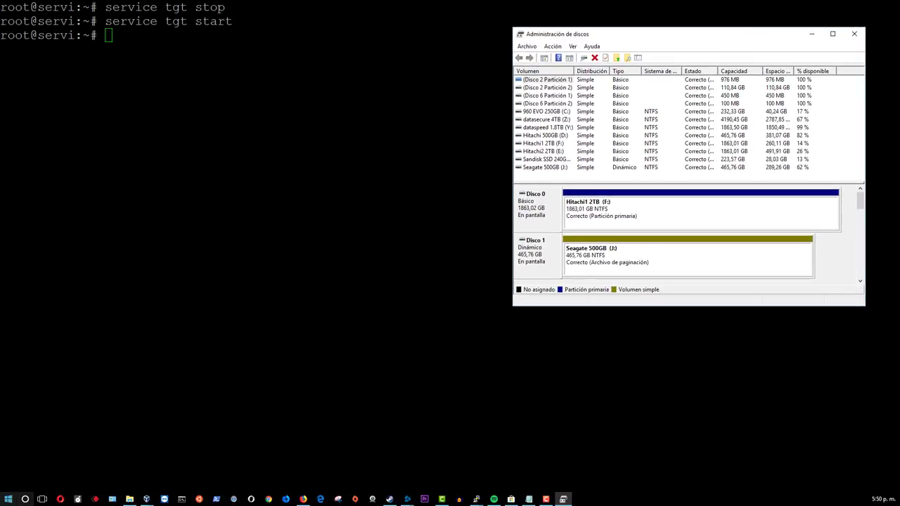
- Find and open the Windows Control Panel (Panel de control)
{"action": "right_click", "coordinate": [8, 499]}
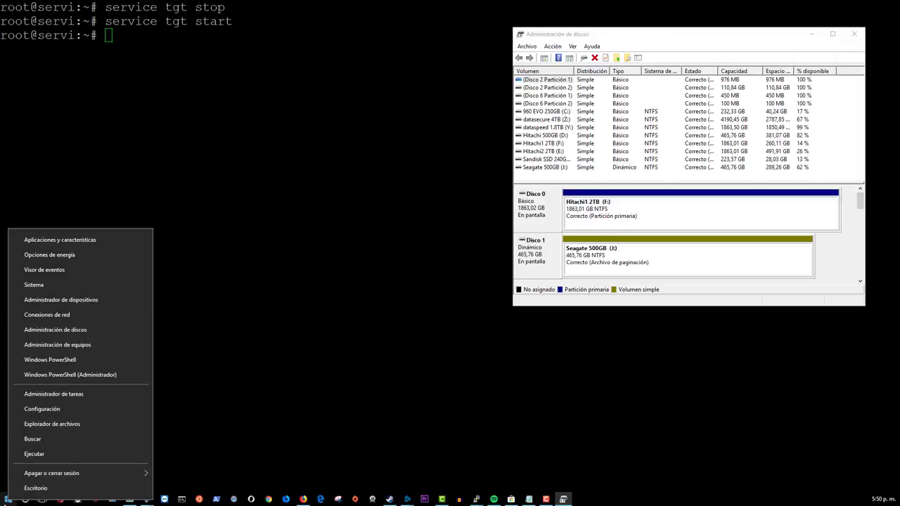
{"action": "left_click", "coordinate": [8, 499]}
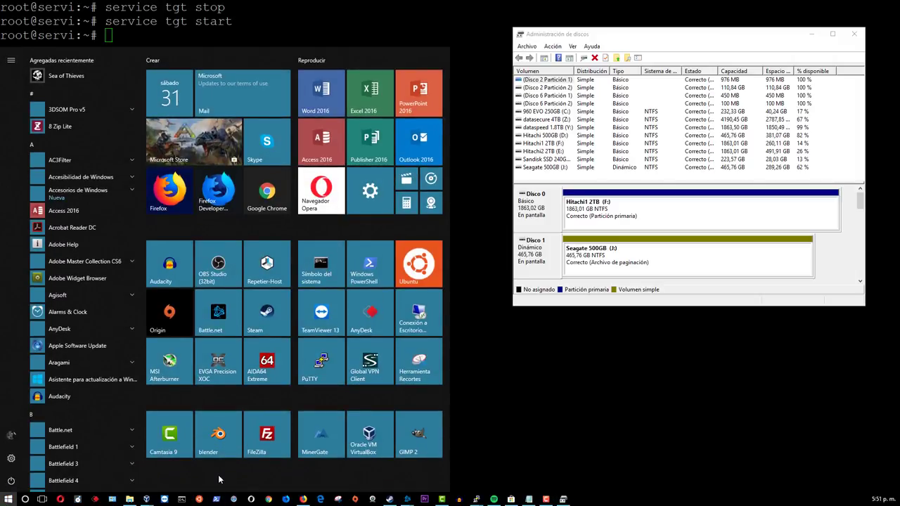
{"action": "type", "text": "pane"}
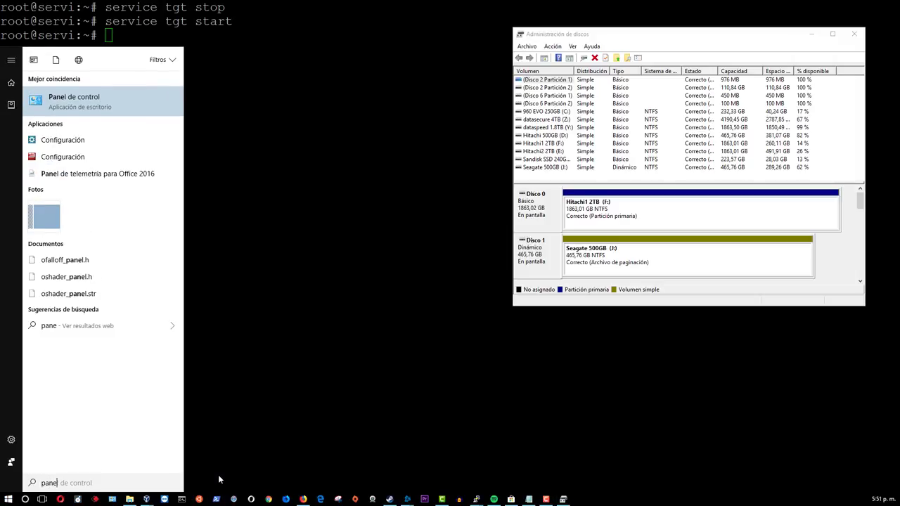
{"action": "left_click", "coordinate": [104, 101]}
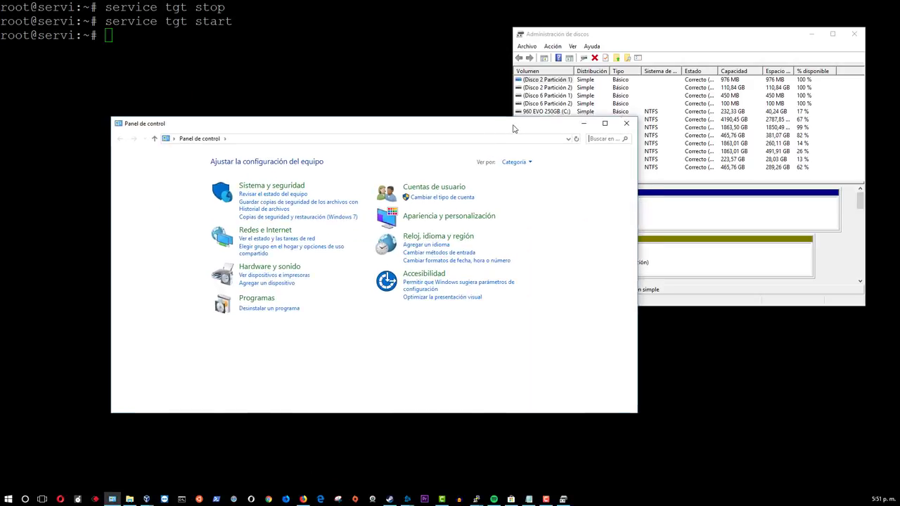
- Search the Control Panel for iscsi, open Configurar iniciador iSCSI beside Disk Management, and close the Control Panel window
{"action": "left_click", "coordinate": [594, 131]}
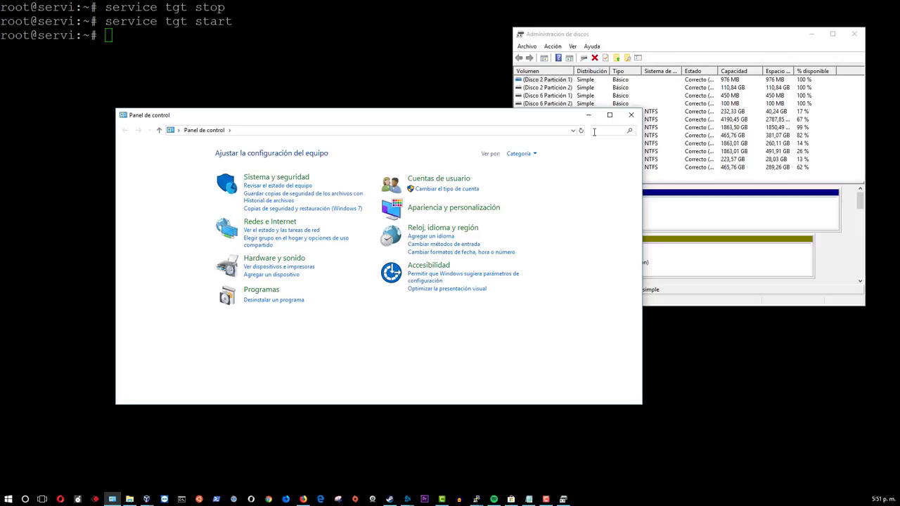
{"action": "type", "text": "is"}
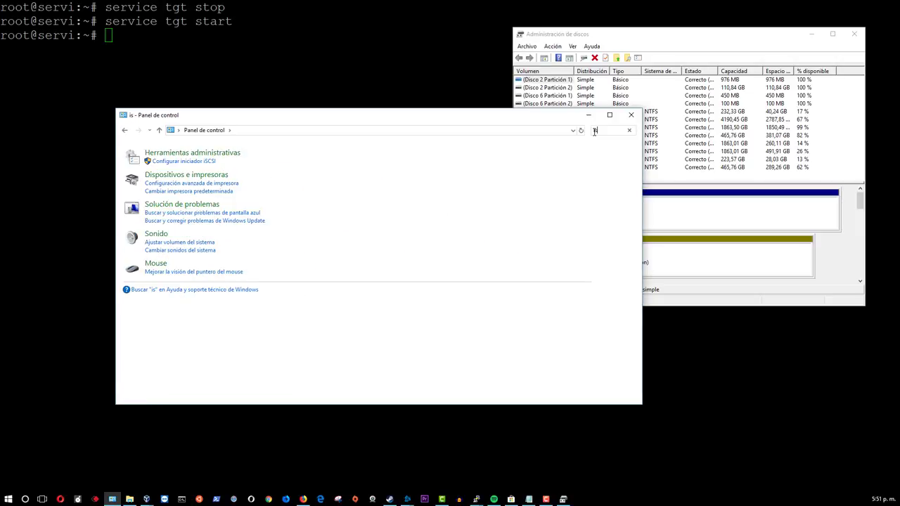
{"action": "type", "text": "csi"}
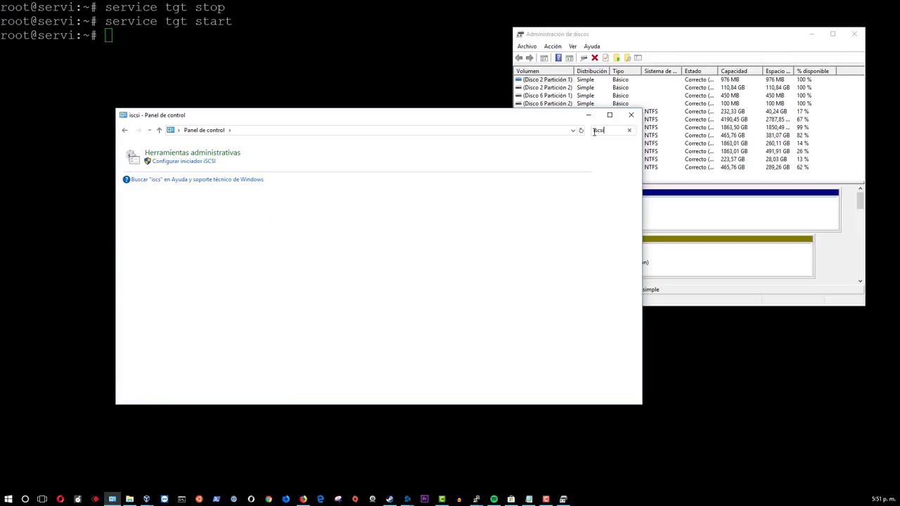
{"action": "left_click", "coordinate": [183, 162]}
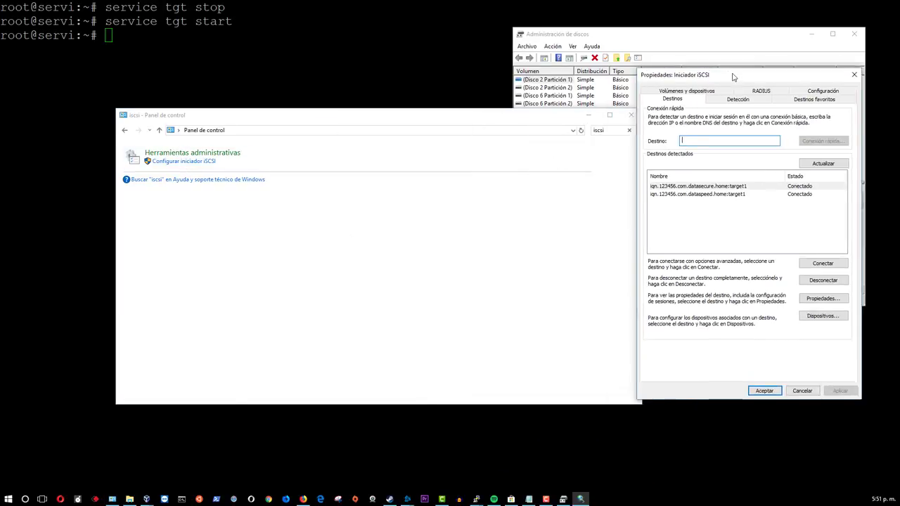
{"action": "left_click_drag", "start_coordinate": [744, 72], "coordinate": [346, 85]}
{"action": "left_click", "coordinate": [631, 114]}
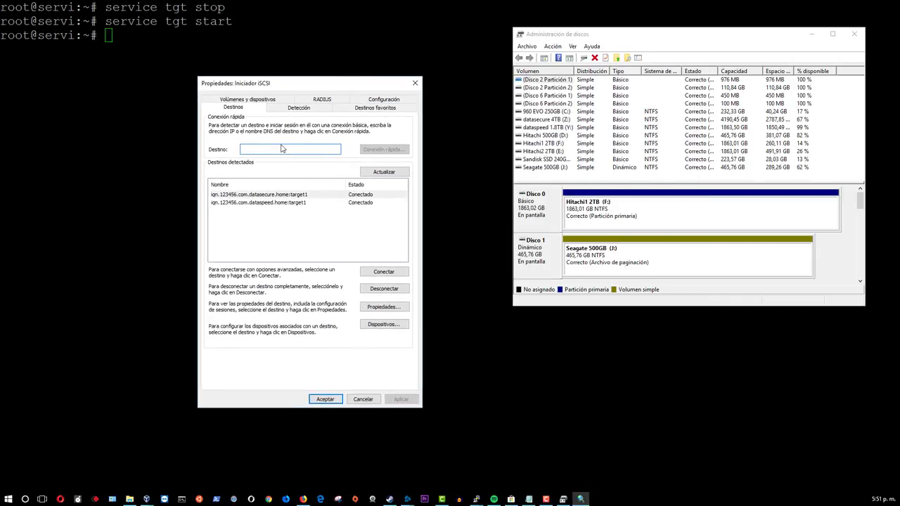
- Quick-connect the iSCSI initiator to the target server at 192.168.2.138 and finish the connection dialog
{"action": "left_click", "coordinate": [261, 152]}
{"action": "type", "text": "192.168.2.138"}
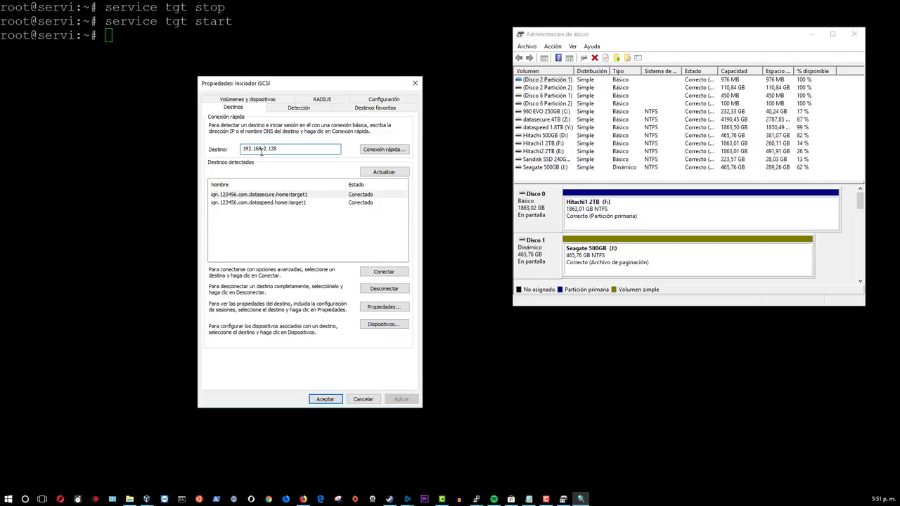
{"action": "left_click", "coordinate": [385, 149]}
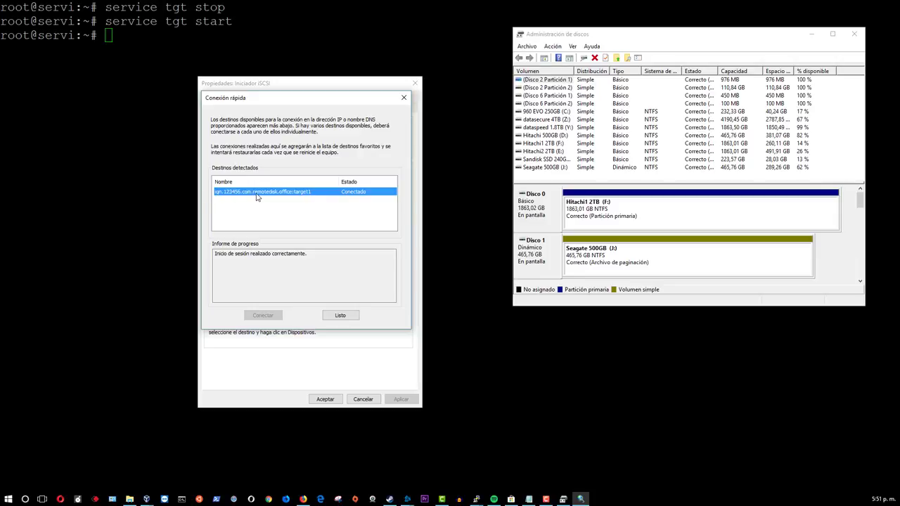
{"action": "left_click", "coordinate": [336, 317]}
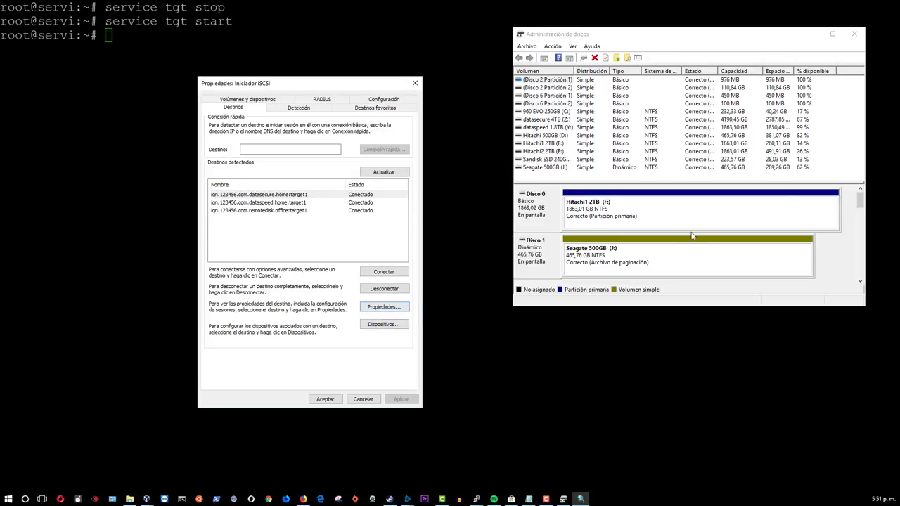
- Locate the uninitialized Disco 9 in Disk Management and initialize it with the MBR partition style
{"action": "left_click_drag", "start_coordinate": [862, 204], "coordinate": [855, 285]}
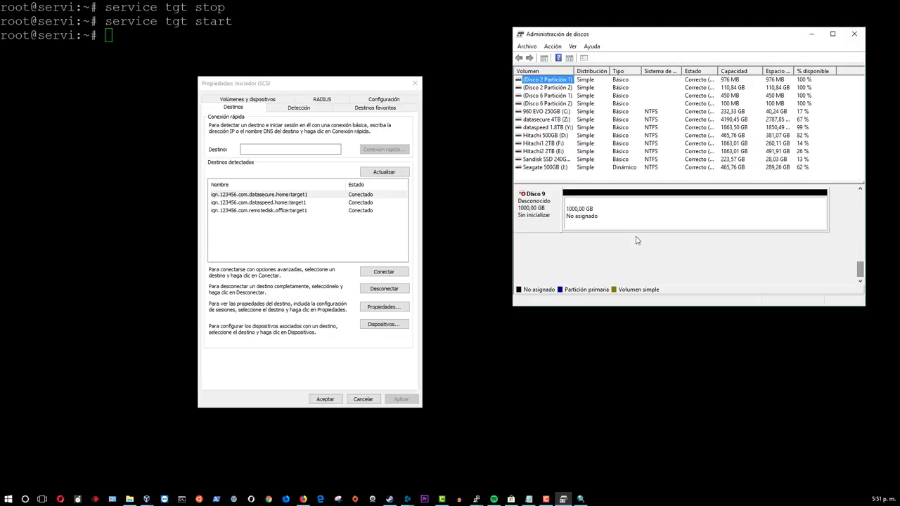
{"action": "left_click", "coordinate": [607, 229]}
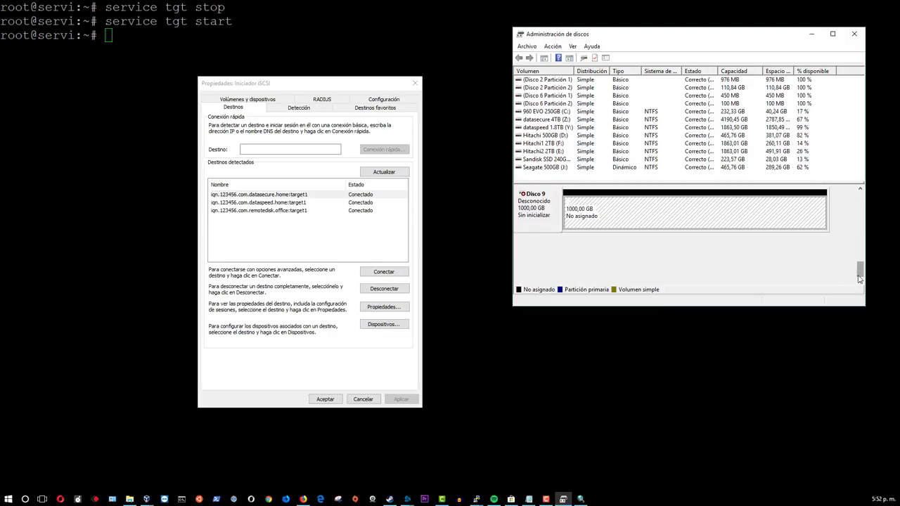
{"action": "left_click_drag", "start_coordinate": [859, 279], "coordinate": [857, 266]}
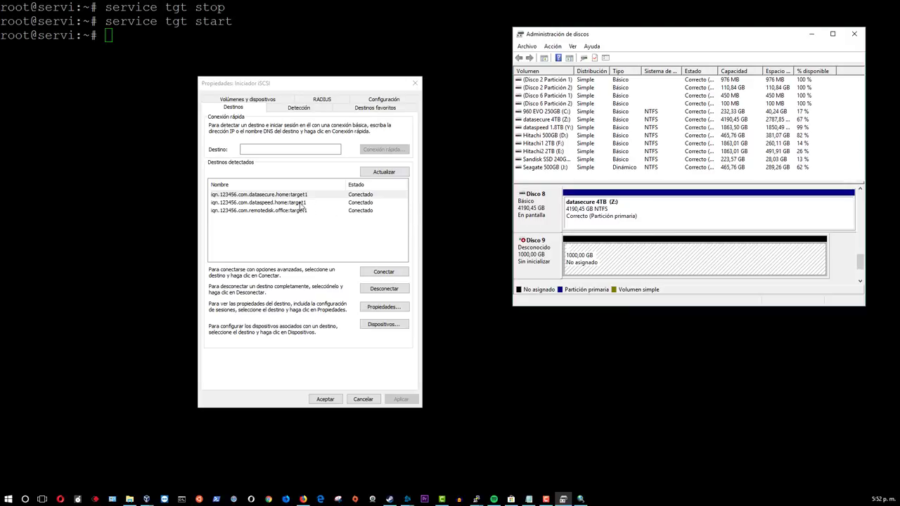
{"action": "left_click_drag", "start_coordinate": [862, 264], "coordinate": [861, 260]}
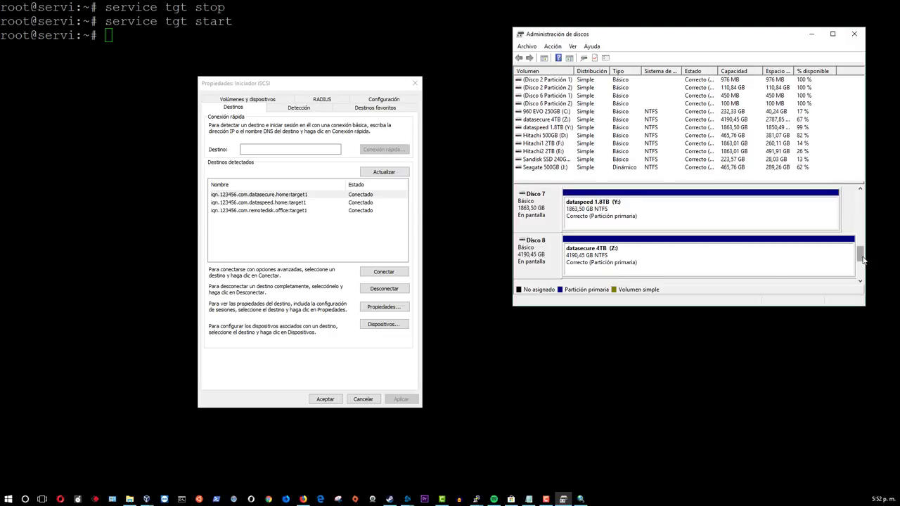
{"action": "left_click_drag", "start_coordinate": [863, 258], "coordinate": [869, 277]}
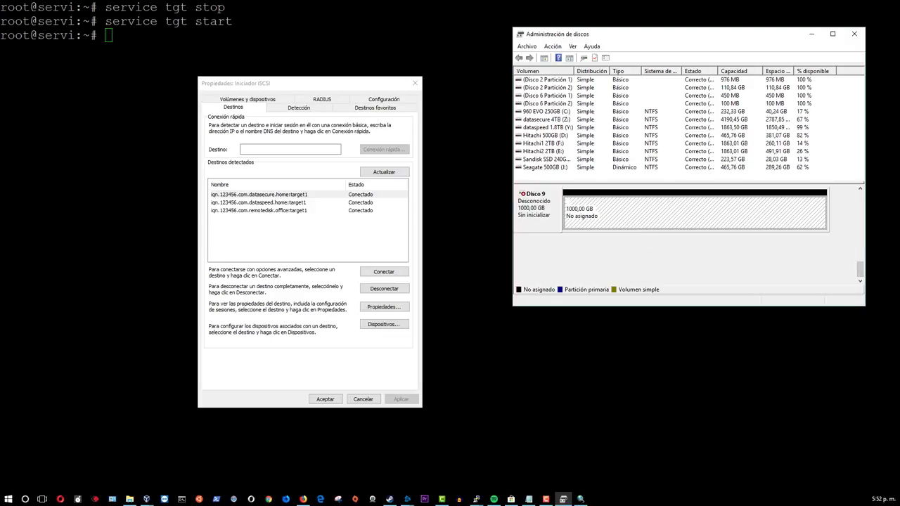
{"action": "left_click", "coordinate": [522, 199]}
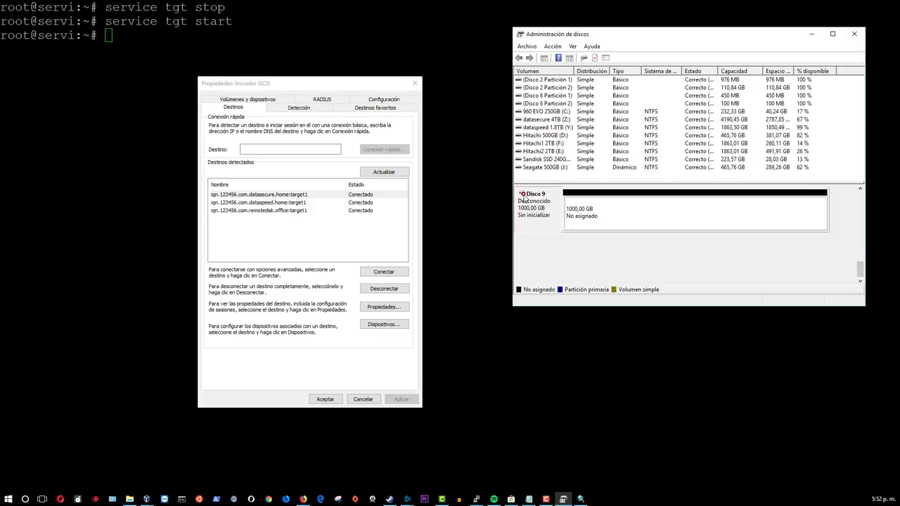
{"action": "right_click", "coordinate": [522, 197]}
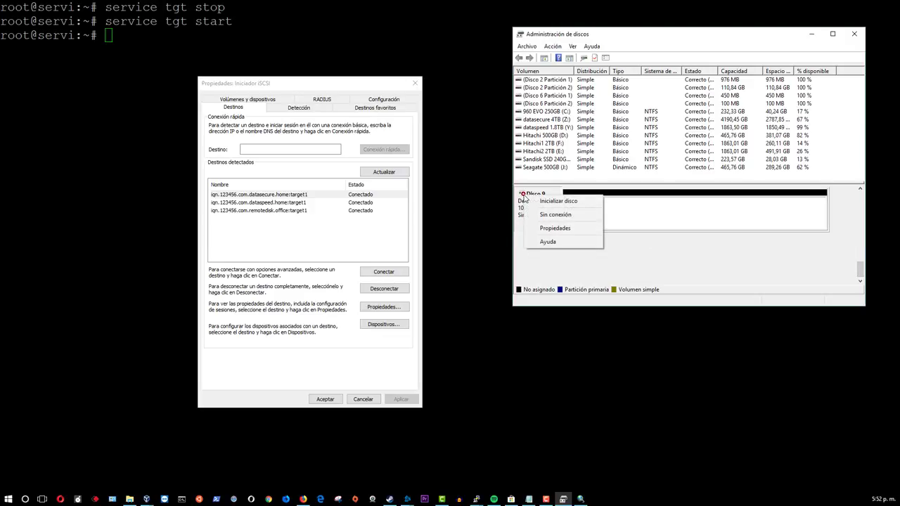
{"action": "left_click", "coordinate": [567, 201]}
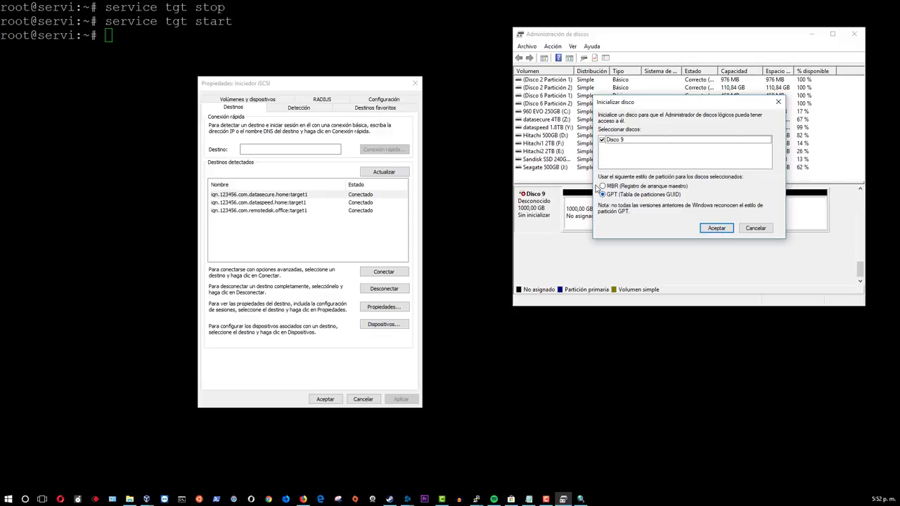
{"action": "left_click", "coordinate": [602, 185]}
{"action": "left_click", "coordinate": [724, 228]}
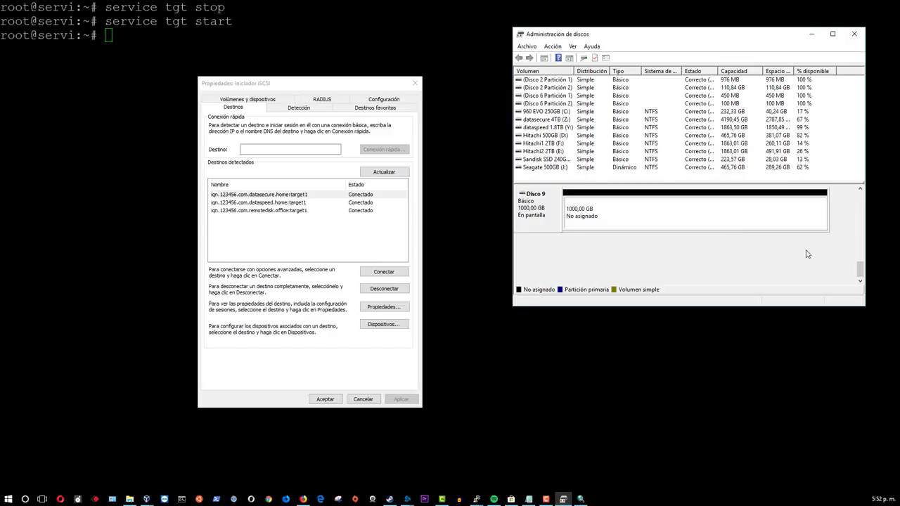
- Start a new simple volume on Disco 9's unallocated space, keep the maximum size of 1023998 MB, and choose drive letter O
{"action": "mouse_move", "coordinate": [861, 271]}
{"action": "left_mouse_down"}
{"action": "mouse_move", "coordinate": [861, 260]}
{"action": "mouse_move", "coordinate": [862, 275]}
{"action": "left_mouse_up"}
{"action": "left_click", "coordinate": [663, 221]}
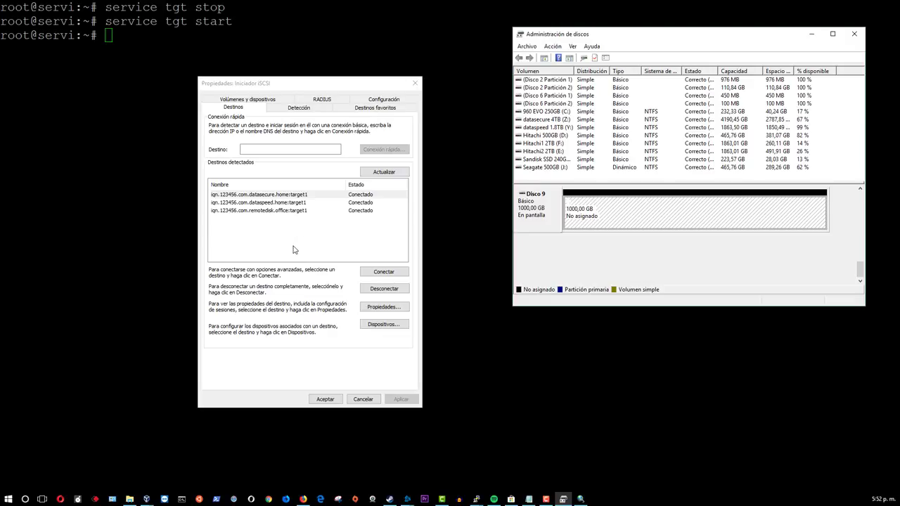
{"action": "right_click", "coordinate": [625, 217]}
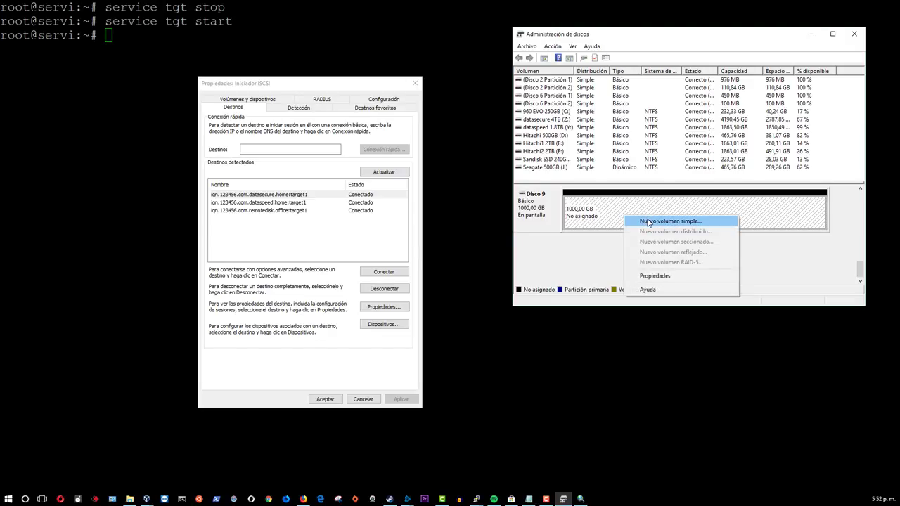
{"action": "left_click", "coordinate": [648, 221]}
{"action": "left_click", "coordinate": [693, 248]}
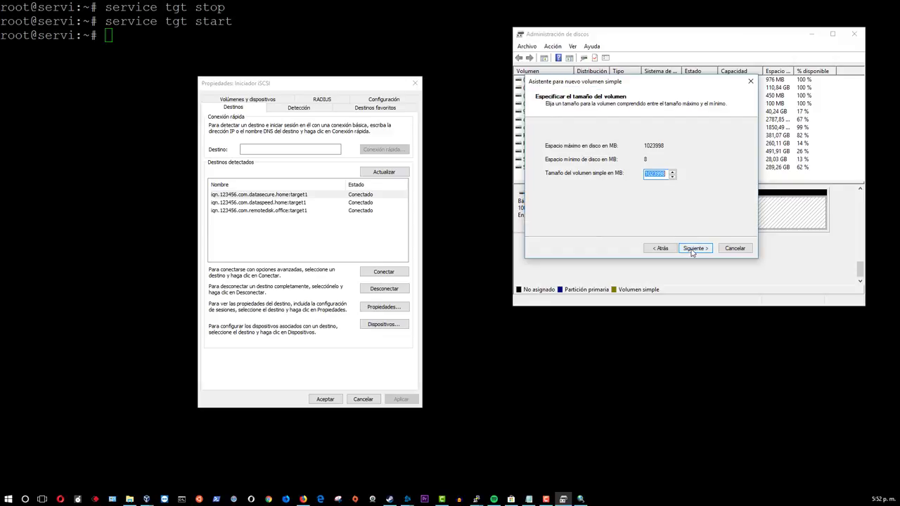
{"action": "left_click", "coordinate": [692, 249]}
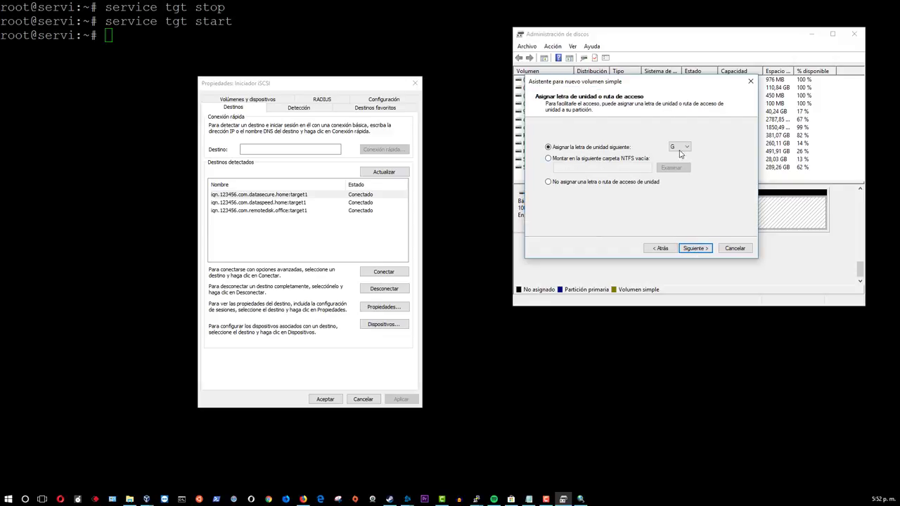
{"action": "left_click", "coordinate": [679, 149]}
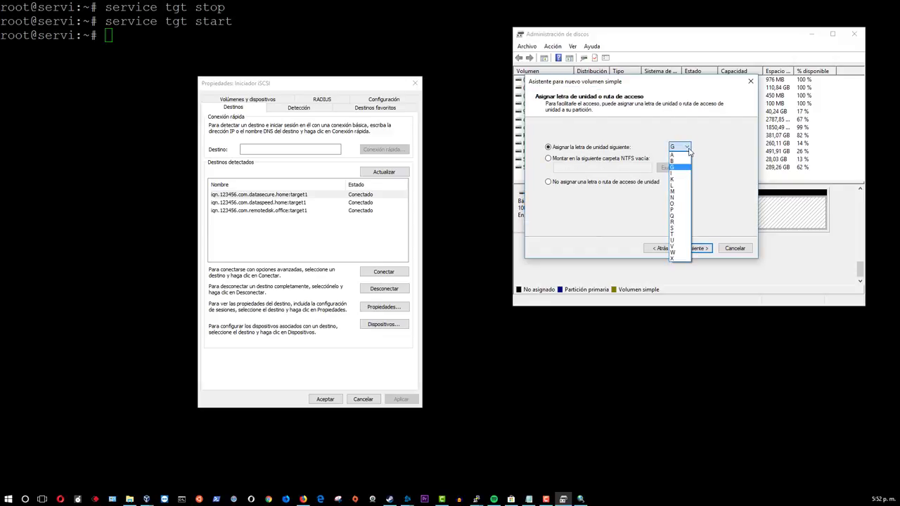
{"action": "left_click", "coordinate": [682, 206]}
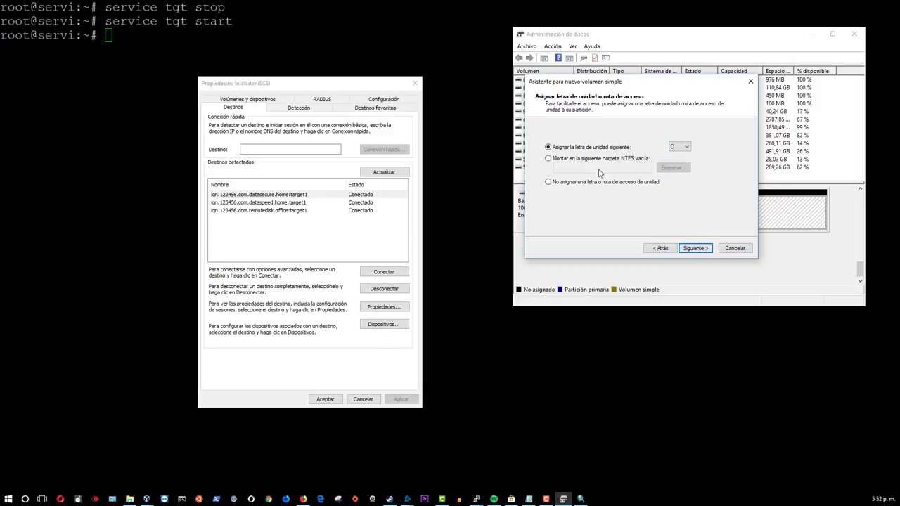
- Label the new volume tutoSAN, keep NTFS with default allocation size and quick format, and finish the wizard
{"action": "left_click", "coordinate": [695, 249]}
{"action": "left_click_drag", "start_coordinate": [677, 192], "coordinate": [652, 197]}
{"action": "type", "text": "P"}
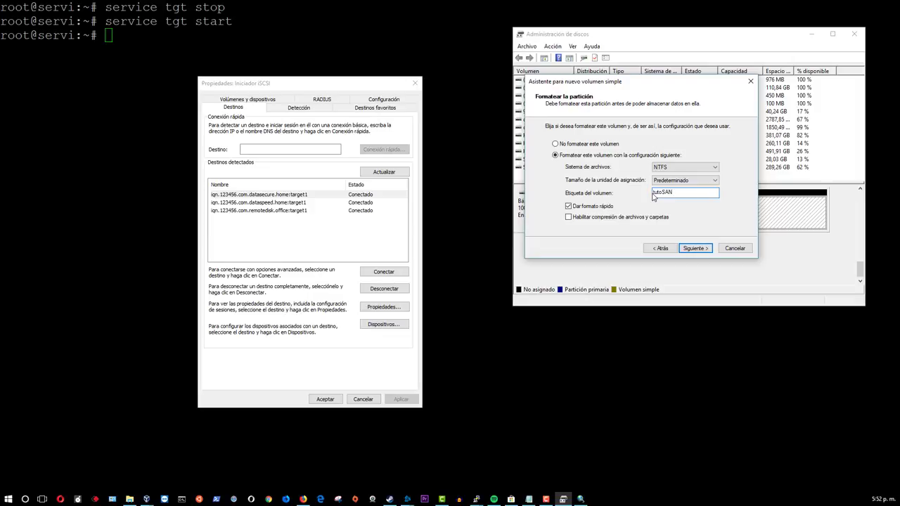
{"action": "left_click", "coordinate": [695, 249]}
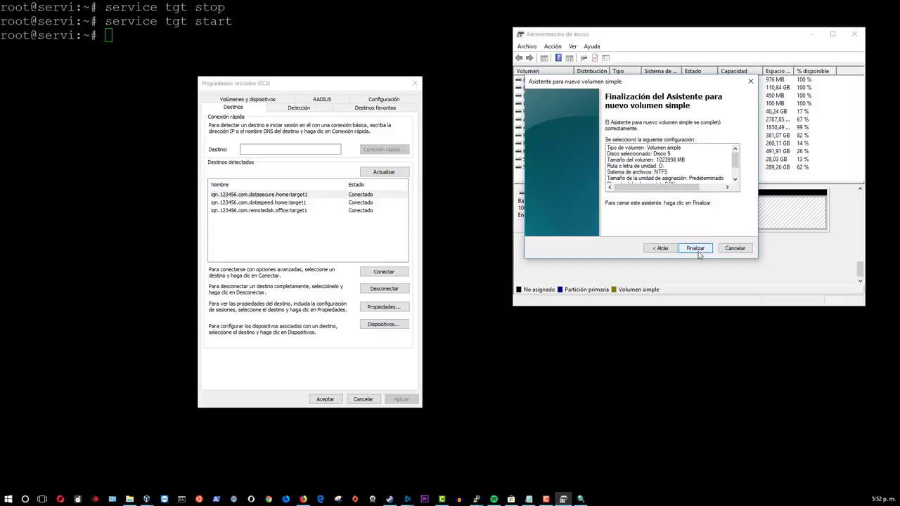
{"action": "left_click", "coordinate": [697, 250]}
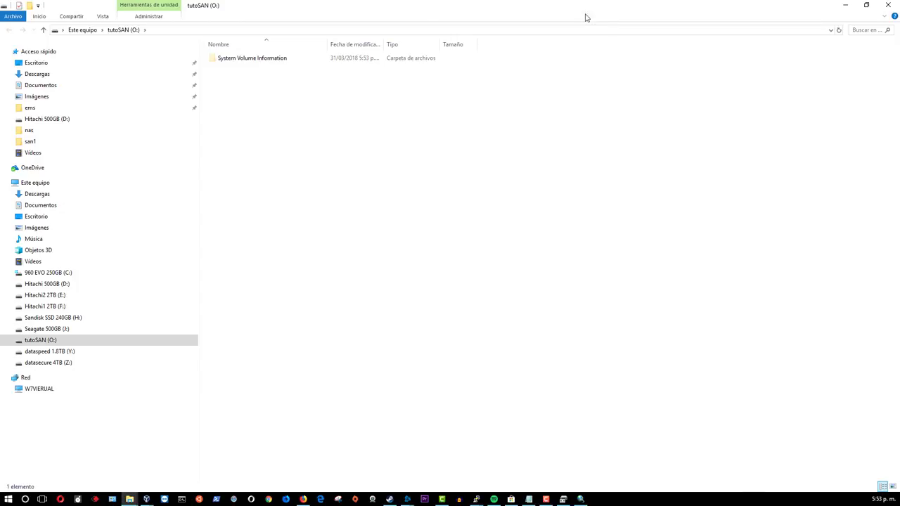
- Restore File Explorer to a smaller floating window, make it taller, and open the tutoSAN (O:) drive from the folder tree
{"action": "left_click_drag", "start_coordinate": [584, 16], "coordinate": [488, 57]}
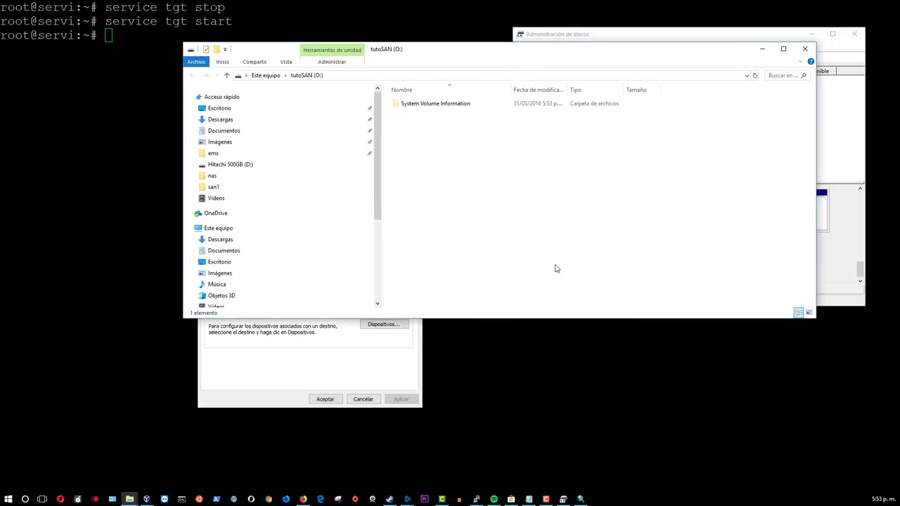
{"action": "left_click_drag", "start_coordinate": [539, 323], "coordinate": [536, 393]}
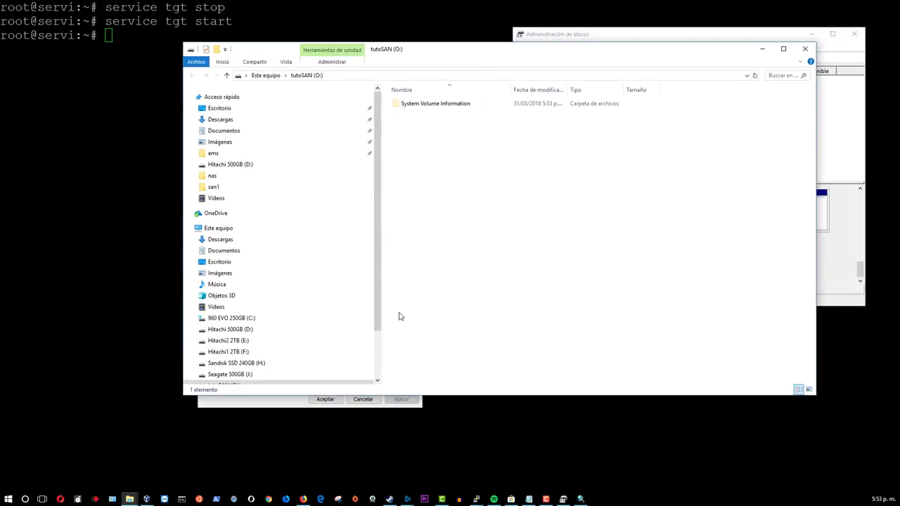
{"action": "left_click_drag", "start_coordinate": [379, 299], "coordinate": [382, 358]}
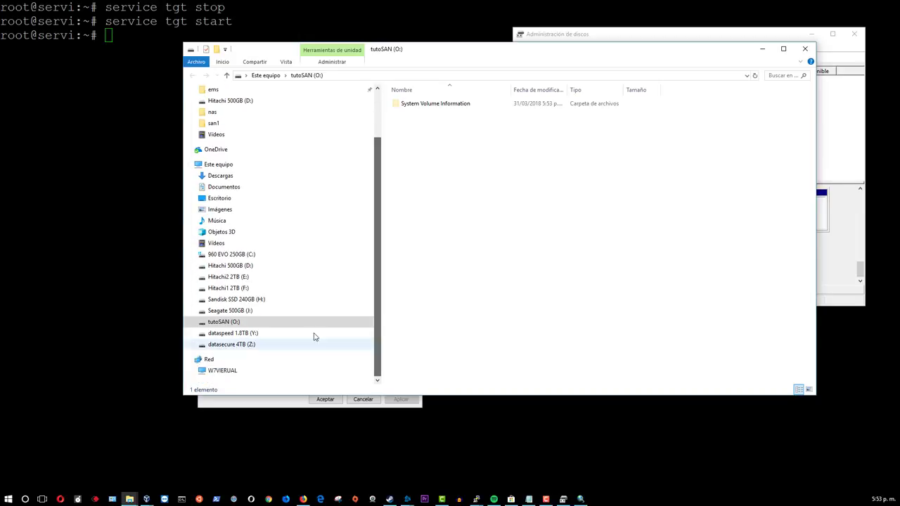
{"action": "left_click", "coordinate": [229, 322]}
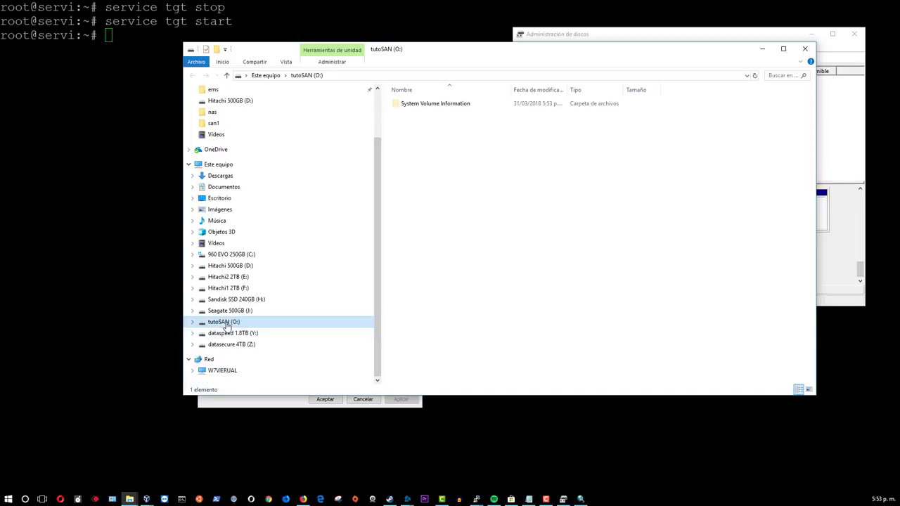
- Open the dataspeed 1.8TB (Y:) drive, examine its general and hardware properties, and close the properties dialog
{"action": "left_click", "coordinate": [242, 335]}
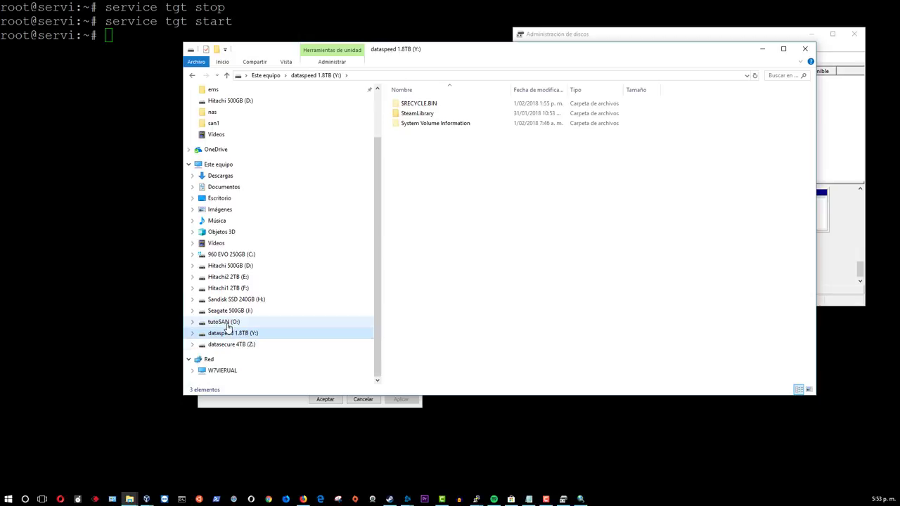
{"action": "right_click", "coordinate": [239, 335]}
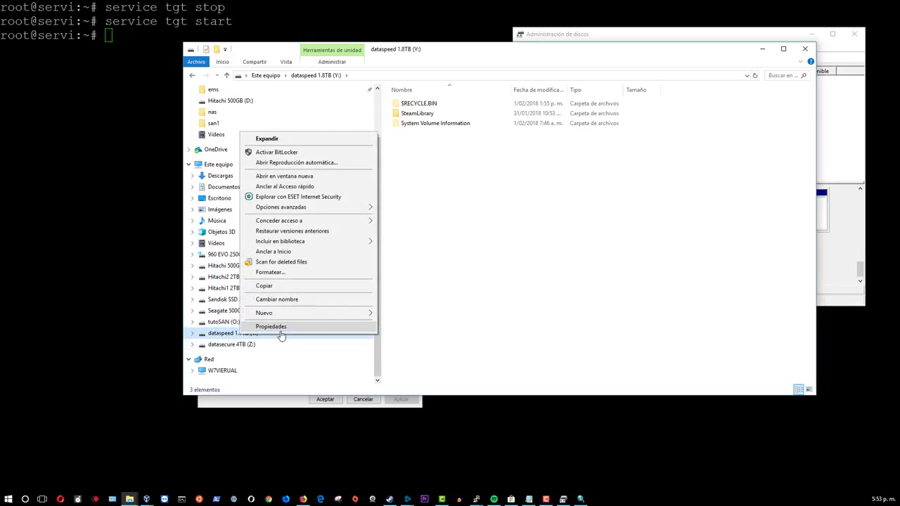
{"action": "left_click", "coordinate": [279, 324]}
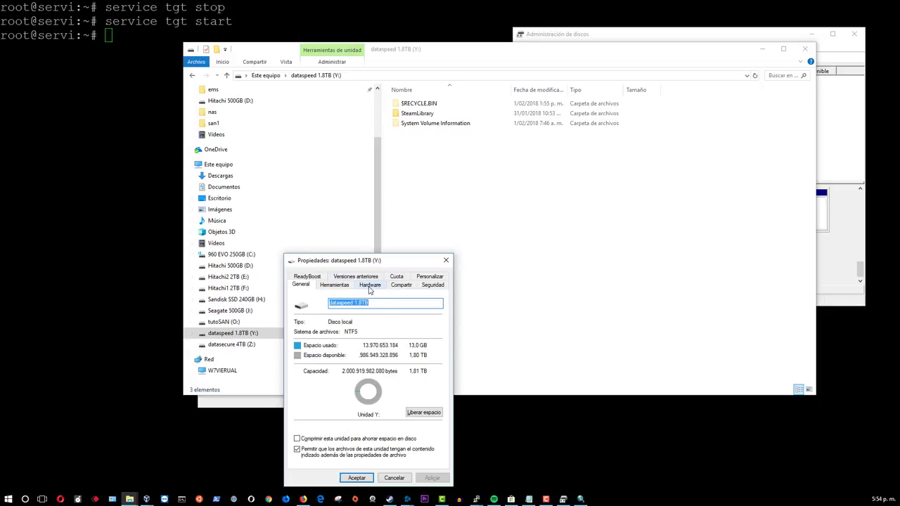
{"action": "left_click", "coordinate": [370, 289]}
{"action": "left_click", "coordinate": [312, 285]}
{"action": "left_click_drag", "start_coordinate": [417, 261], "coordinate": [461, 191]}
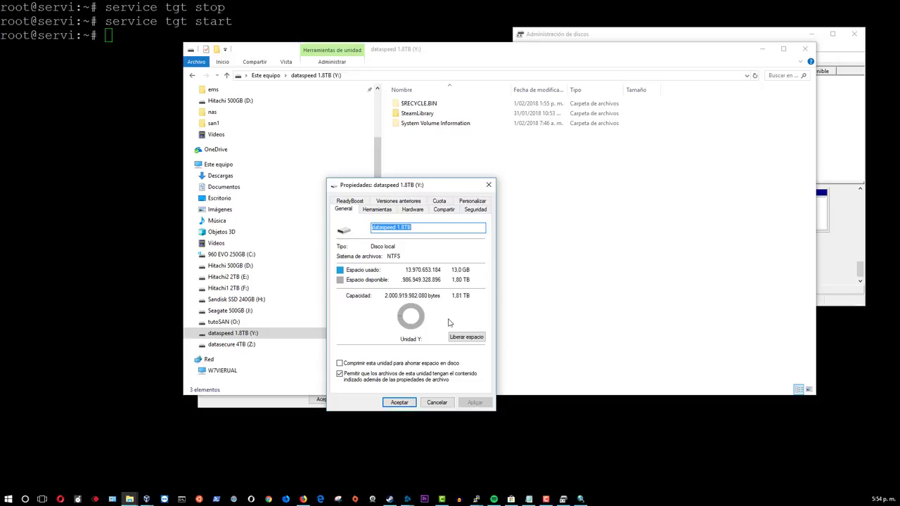
{"action": "left_click", "coordinate": [489, 186]}
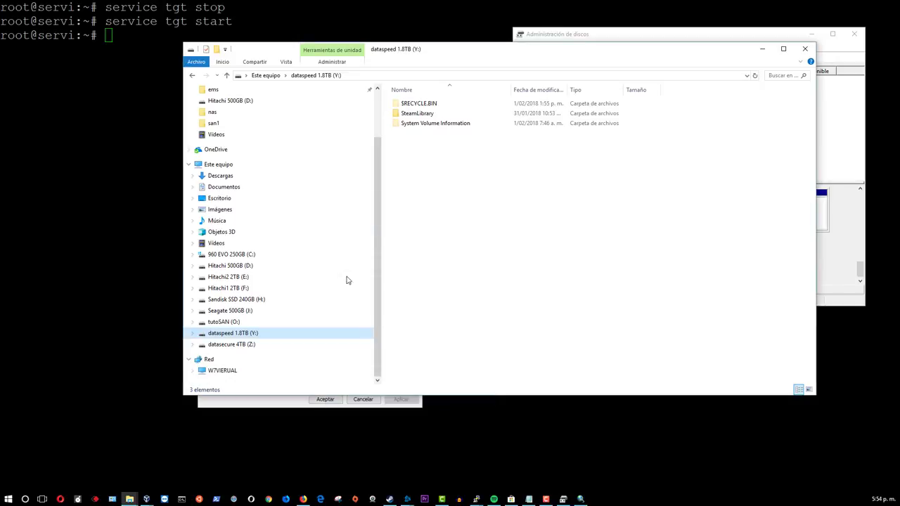
- Examine the capacity and used space of the datasecure 4TB (Z:) drive in its properties, and close the dialog
{"action": "right_click", "coordinate": [248, 345]}
{"action": "left_click", "coordinate": [265, 338]}
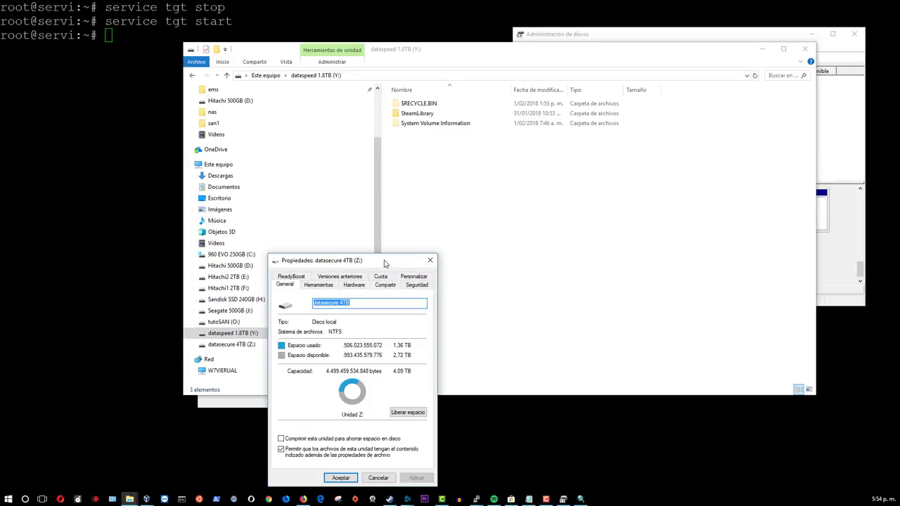
{"action": "left_click_drag", "start_coordinate": [386, 262], "coordinate": [440, 190]}
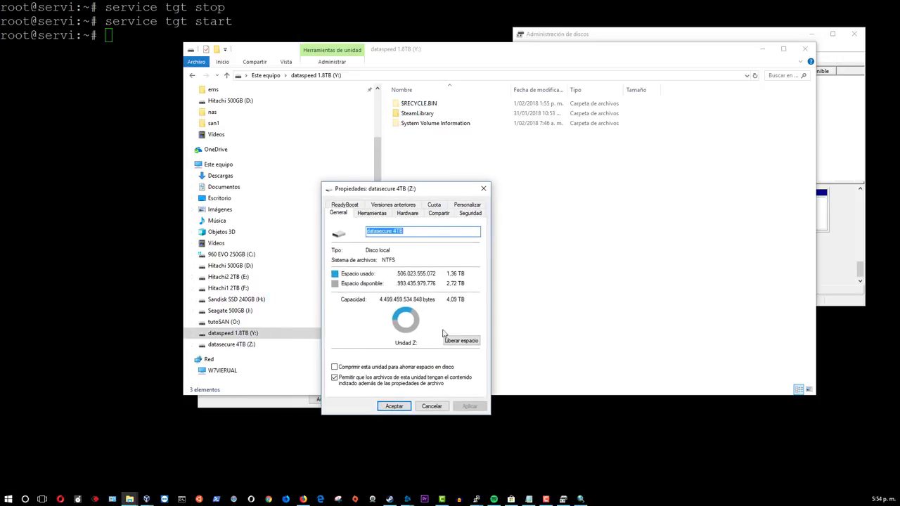
{"action": "left_click", "coordinate": [483, 190]}
- Return to the tutoSAN (O:) drive, examine its capacity and free space in its properties, and close the dialog
{"action": "left_click", "coordinate": [226, 323]}
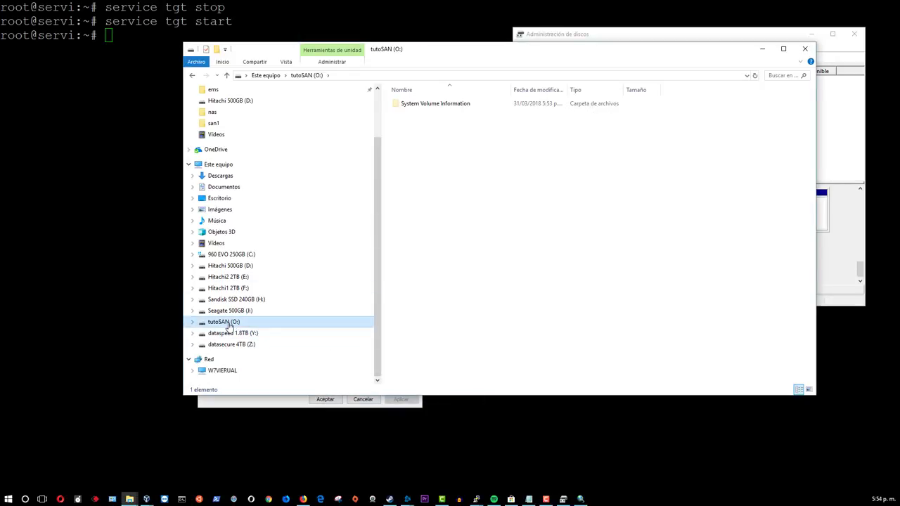
{"action": "right_click", "coordinate": [227, 323]}
{"action": "left_click", "coordinate": [261, 315]}
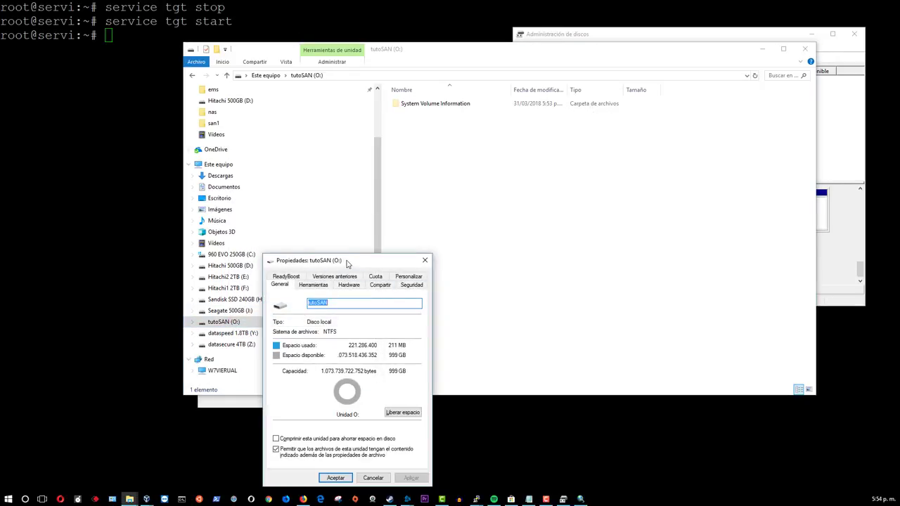
{"action": "left_click_drag", "start_coordinate": [347, 262], "coordinate": [388, 149]}
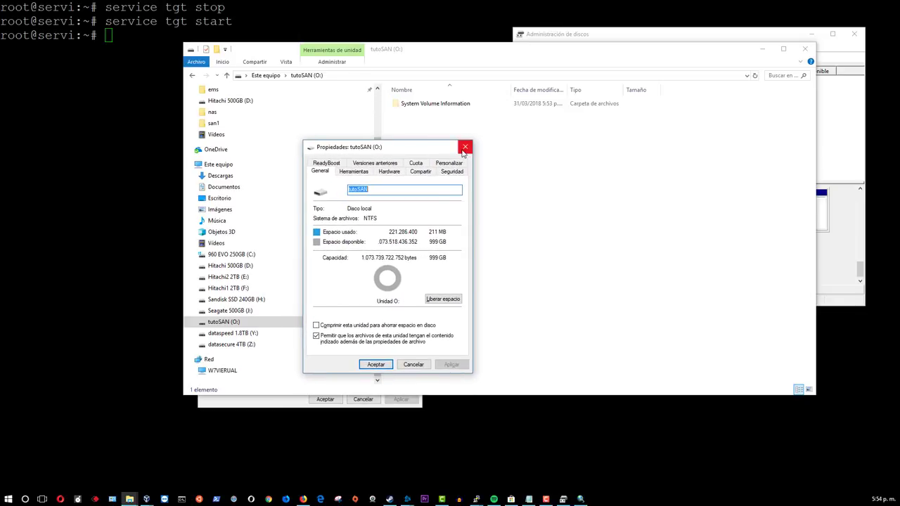
{"action": "left_click", "coordinate": [463, 151]}
- Create a folder named hola mundo in the root of the tutoSAN (O:) drive
{"action": "right_click", "coordinate": [466, 178]}
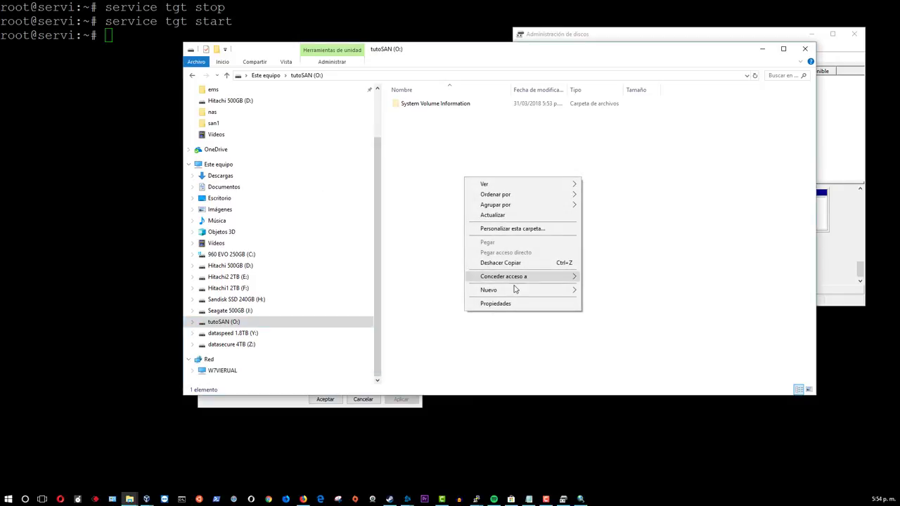
{"action": "mouse_move", "coordinate": [532, 295]}
{"action": "left_click", "coordinate": [618, 292]}
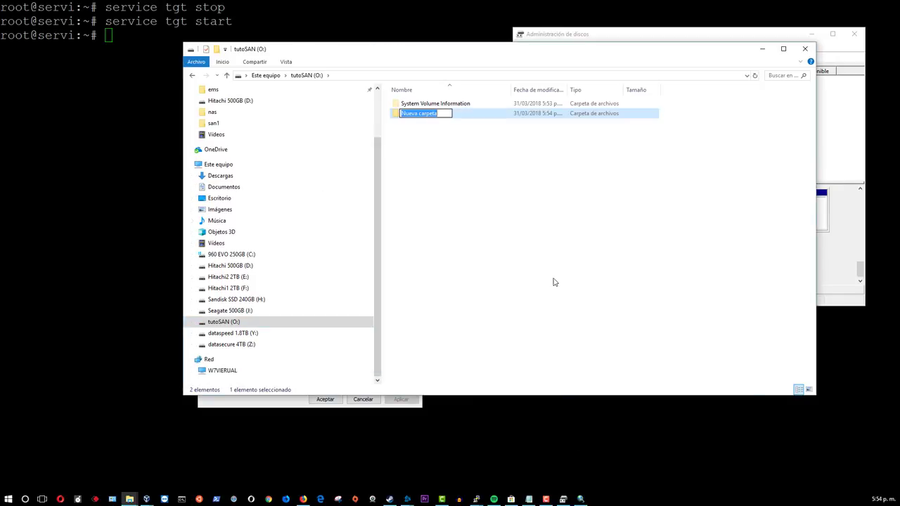
{"action": "type", "text": "hol"}
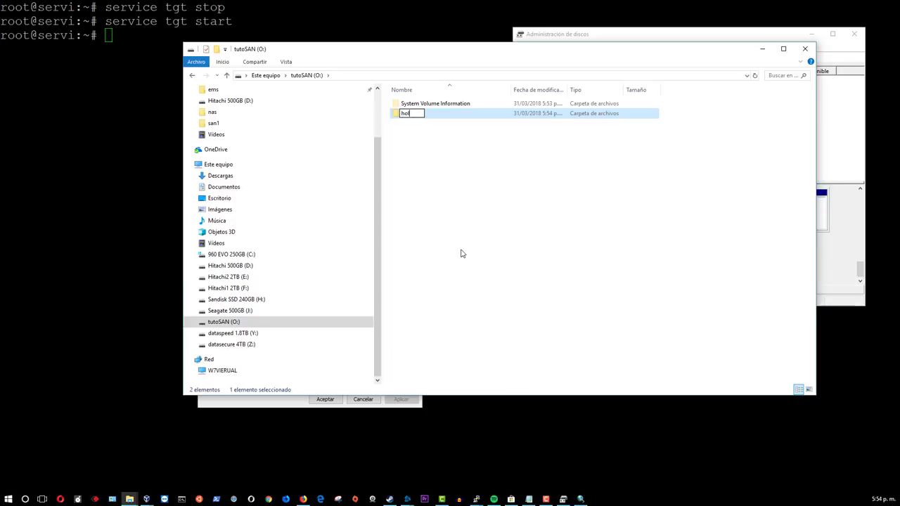
{"action": "type", "text": "a mundo"}
{"action": "key", "text": "Return"}
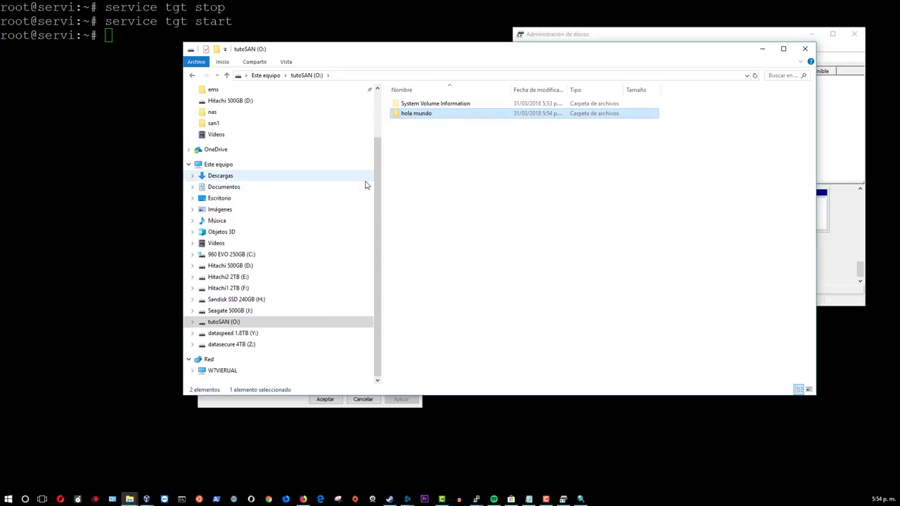
- Copy lubuntu-16.04.3-desktop-amd64.iso, ubuntu-16.04.4-server-amd64.iso and bionic-server-amd64.iso from Descargas to the root of the tutoSAN (O:) drive
{"action": "scroll", "coordinate": [375, 175], "scroll_direction": "up", "scroll_amount": 1}
{"action": "scroll", "coordinate": [375, 175], "scroll_direction": "up", "scroll_amount": 2}
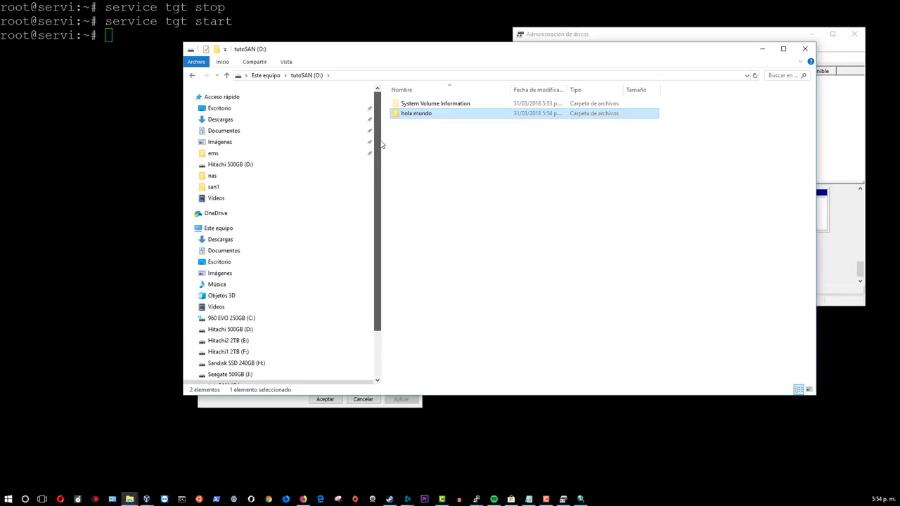
{"action": "left_click", "coordinate": [228, 120]}
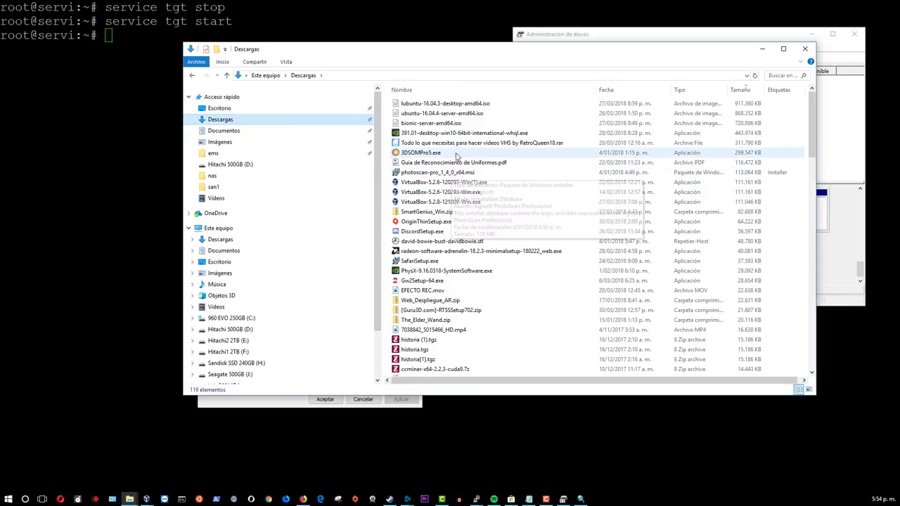
{"action": "left_click", "coordinate": [461, 104]}
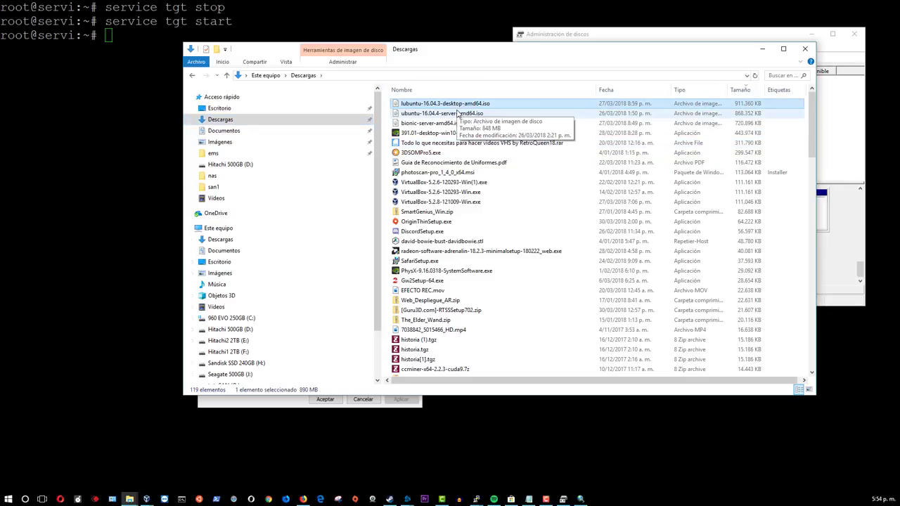
{"action": "left_click", "coordinate": [452, 123], "text": "shift"}
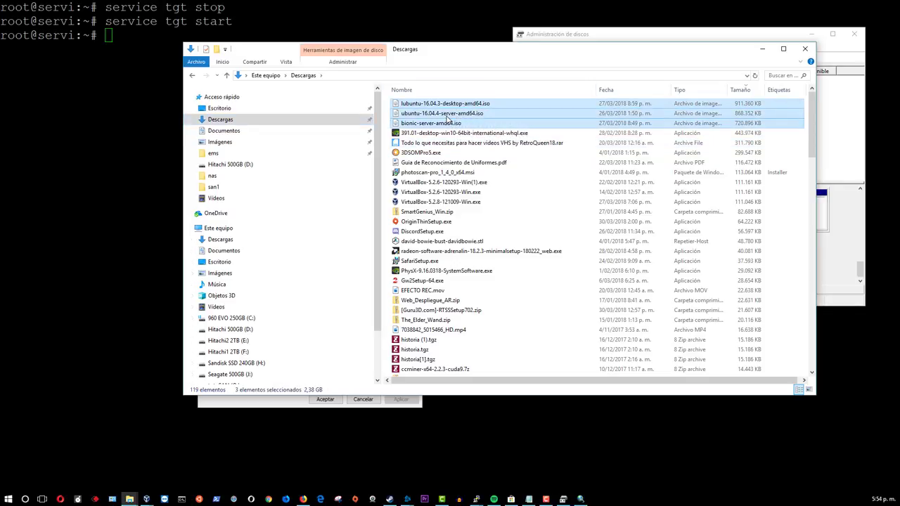
{"action": "right_click", "coordinate": [449, 118]}
{"action": "left_click", "coordinate": [483, 222]}
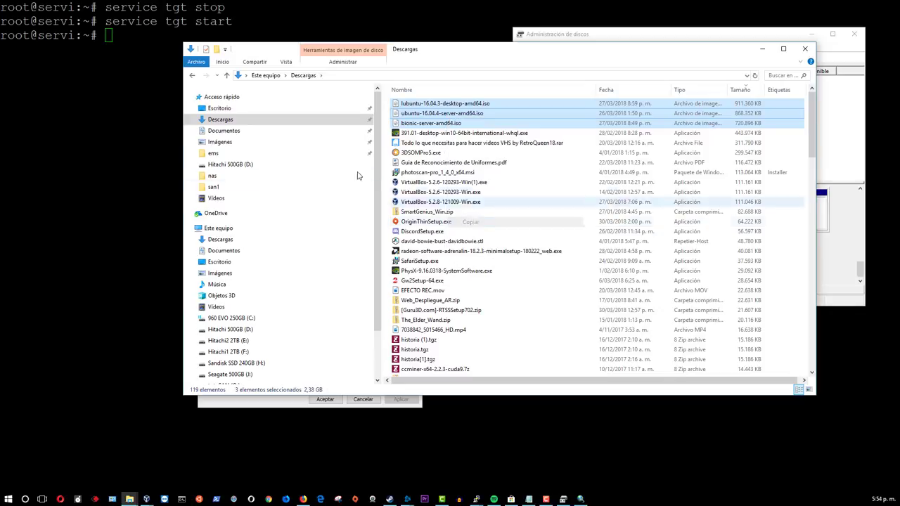
{"action": "right_click", "coordinate": [454, 166]}
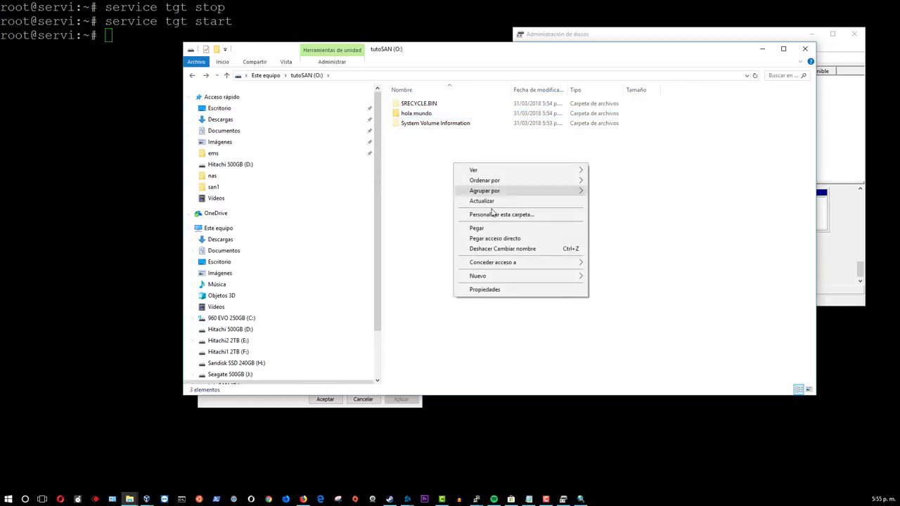
{"action": "left_click", "coordinate": [479, 229]}
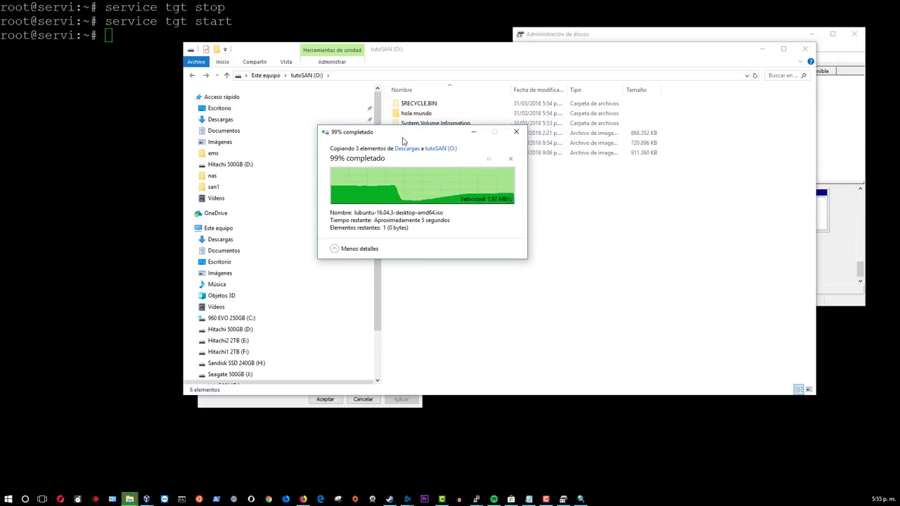
{"action": "left_click", "coordinate": [478, 166]}
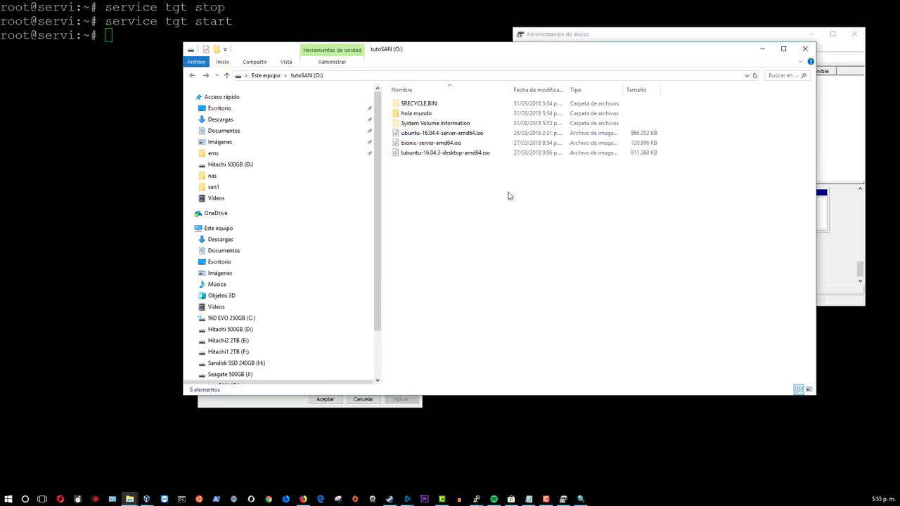
{"action": "left_click_drag", "start_coordinate": [508, 191], "coordinate": [423, 143]}
{"action": "left_click", "coordinate": [443, 227]}
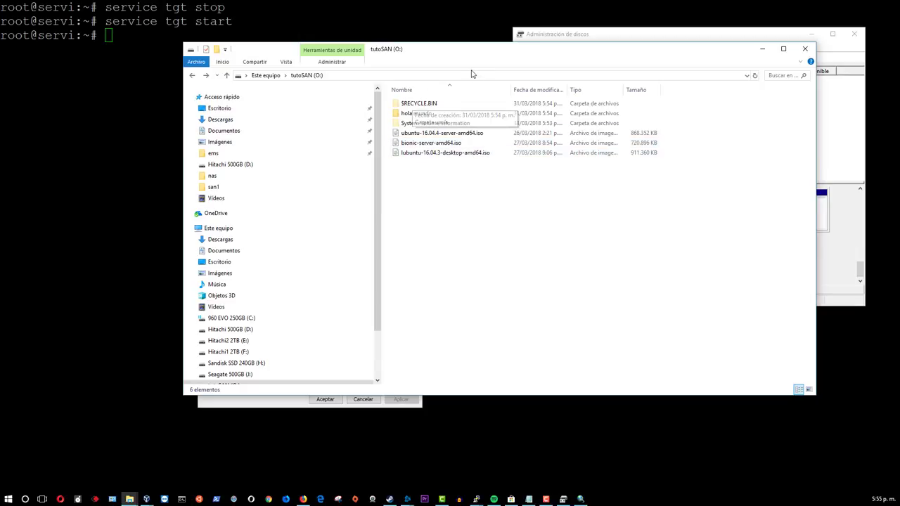
{"action": "mouse_move", "coordinate": [460, 51]}
{"action": "left_mouse_down"}
{"action": "mouse_move", "coordinate": [470, 43]}
{"action": "mouse_move", "coordinate": [462, 38]}
{"action": "left_mouse_up"}
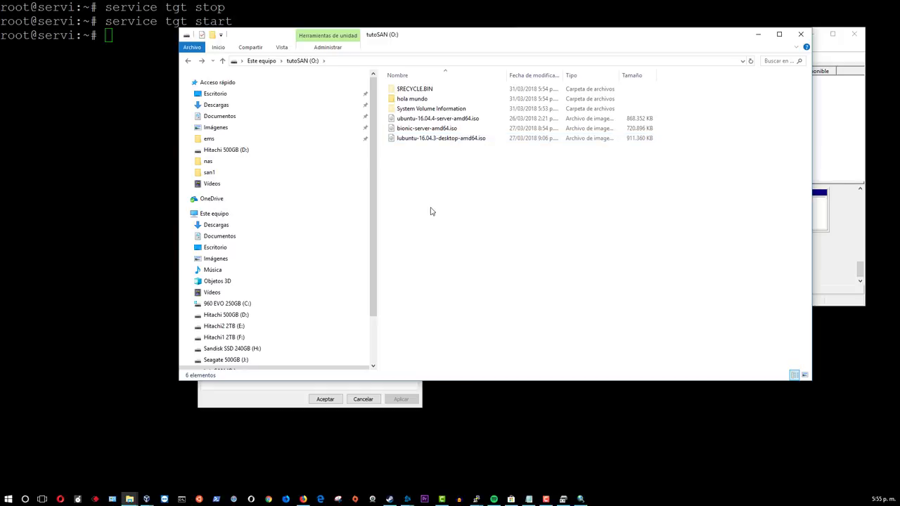
{"action": "scroll", "coordinate": [374, 298], "scroll_direction": "down", "scroll_amount": 1}
{"action": "scroll", "coordinate": [374, 297], "scroll_direction": "down", "scroll_amount": 2}
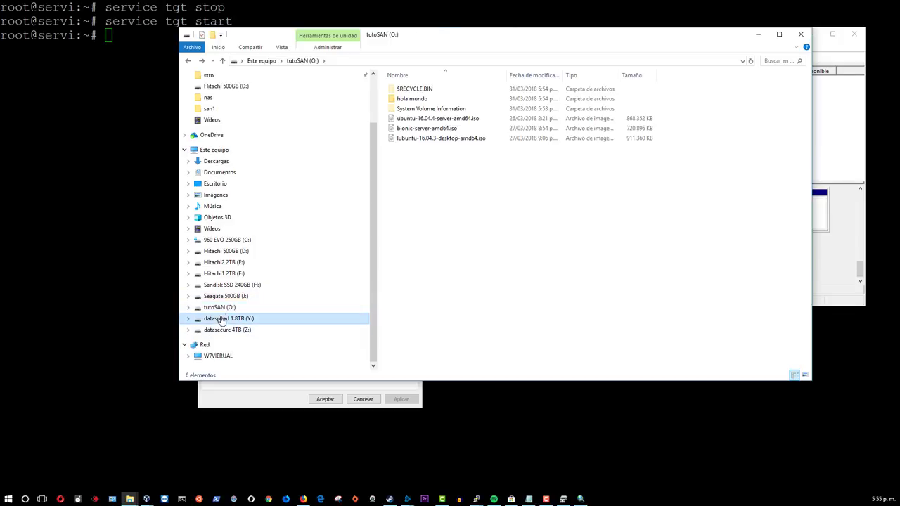
{"action": "left_click", "coordinate": [227, 319]}
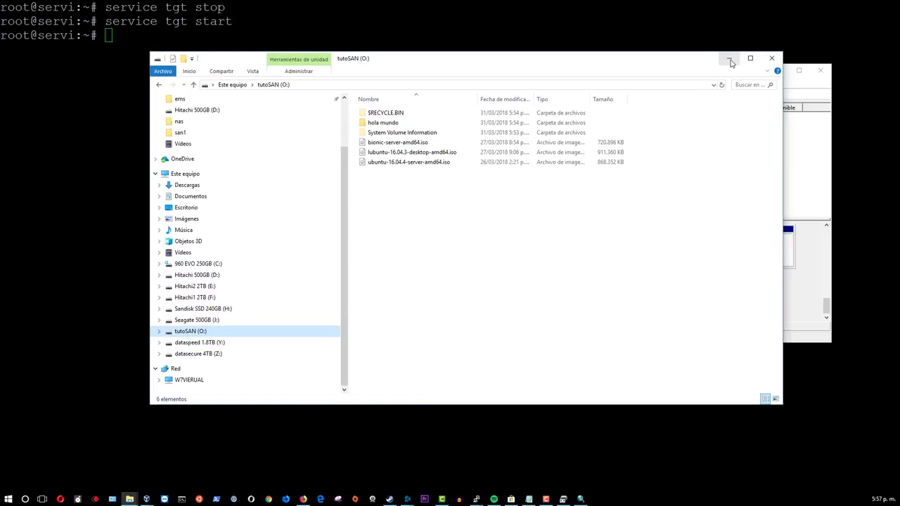
- Minimize the tutoSAN (O:) window and disconnect all sessions of the iqn.123456.com.remotedisk.office:target1 target in the iSCSI initiator
{"action": "left_click", "coordinate": [729, 61]}
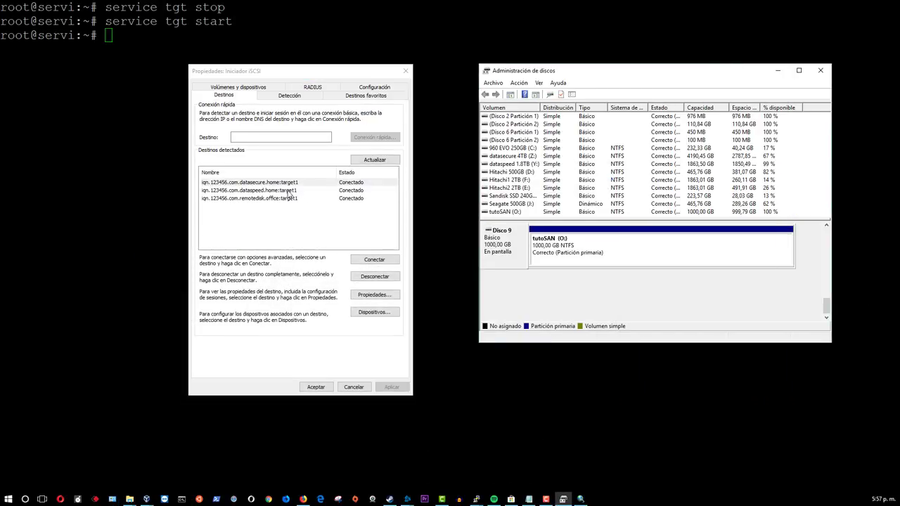
{"action": "left_click", "coordinate": [270, 200]}
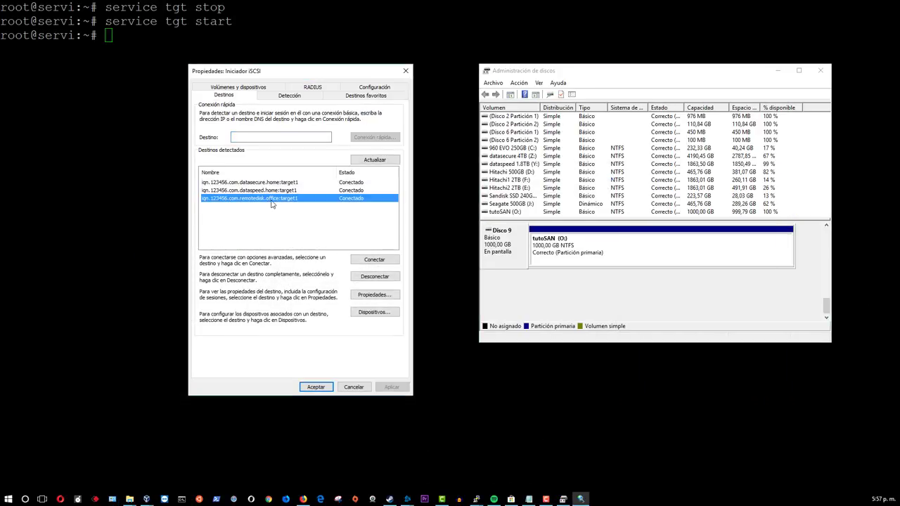
{"action": "left_click", "coordinate": [382, 278]}
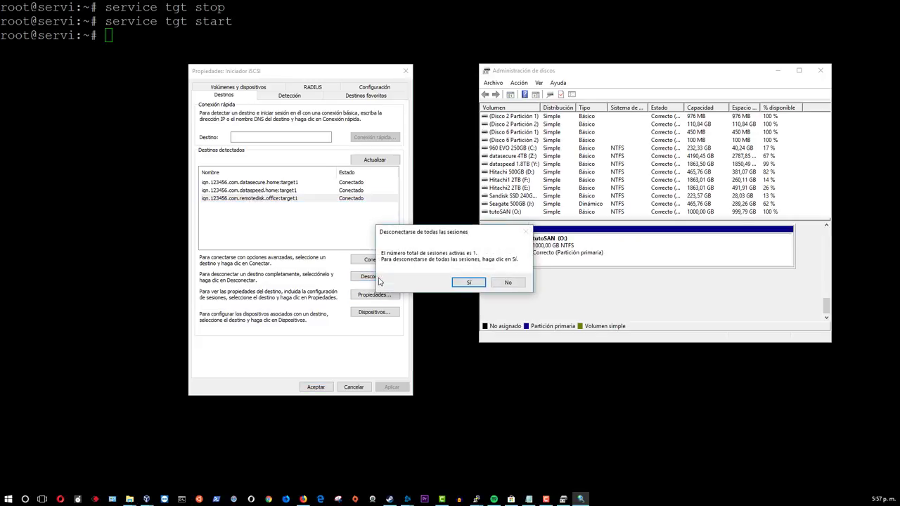
{"action": "left_click", "coordinate": [462, 284]}
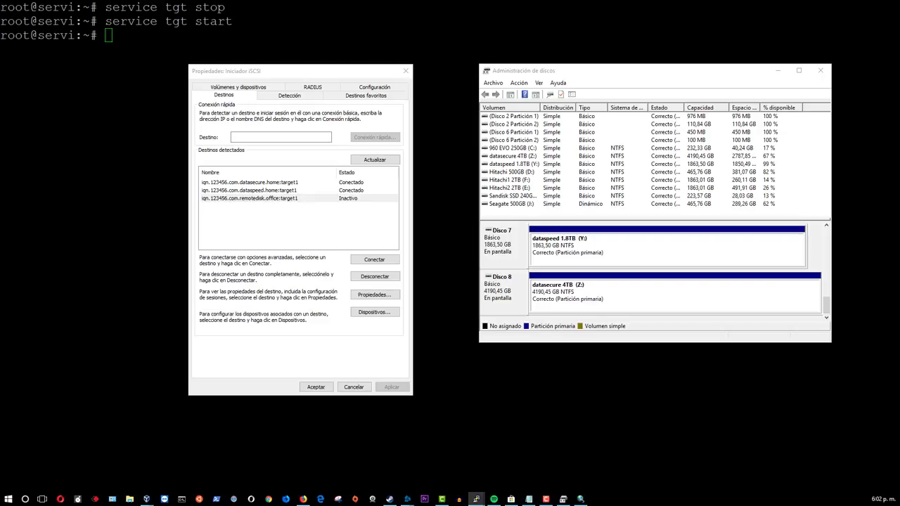
- Switch to the server's root terminal and clear its screen
{"action": "key", "text": "alt+Tab"}
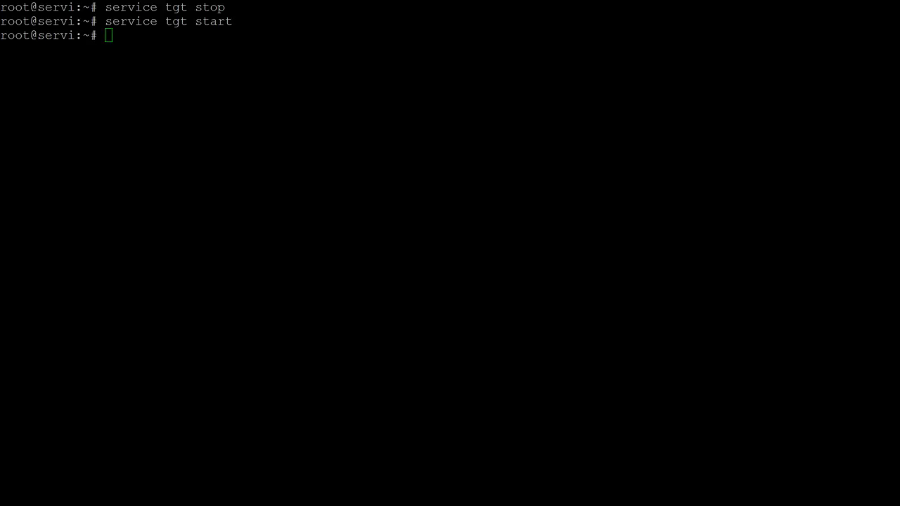
{"action": "type", "text": "clear"}
{"action": "key", "text": "Return"}
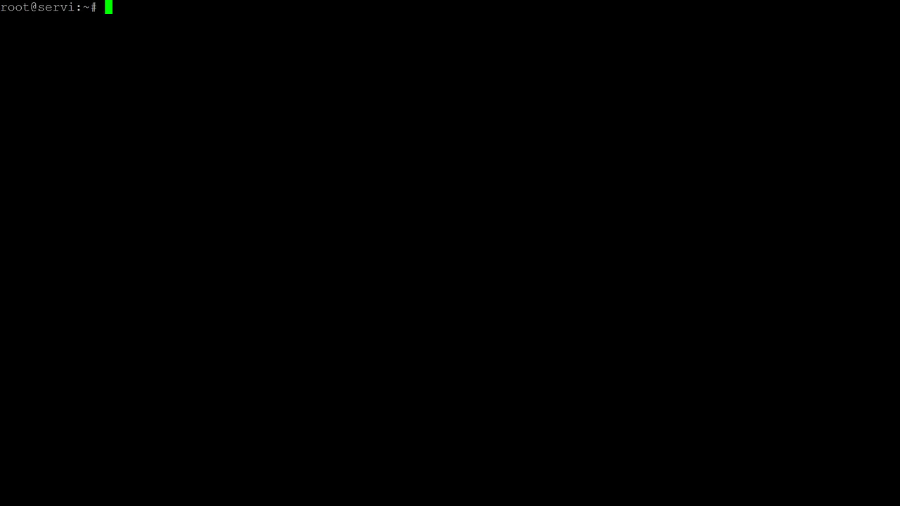
- Create the image file /compartido/vol1.img from /dev/zero using dd with bs=1024, count=0 and seek=$[1024*1000]
{"action": "type", "text": "dd if=/dev/"}
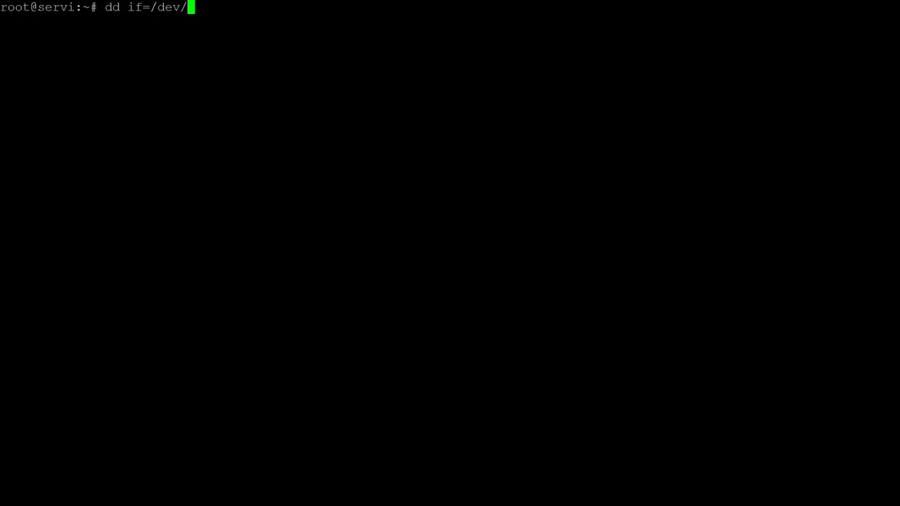
{"action": "type", "text": "zero of=/co"}
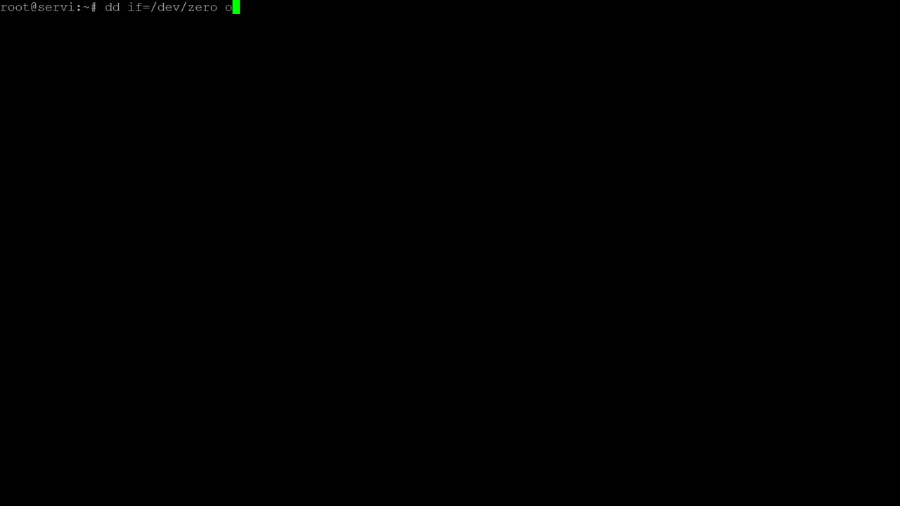
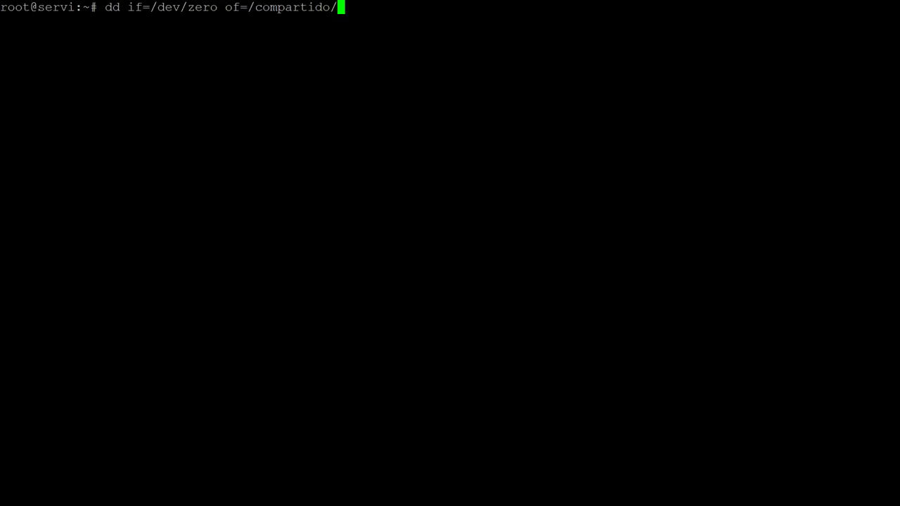
{"action": "type", "text": "vik"}
{"action": "key", "text": "BackSpace"}
{"action": "key", "text": "BackSpace"}
{"action": "type", "text": "ol1."}
{"action": "key", "text": "BackSpace"}
{"action": "type", "text": ".img"}
{"action": "type", "text": "b"}
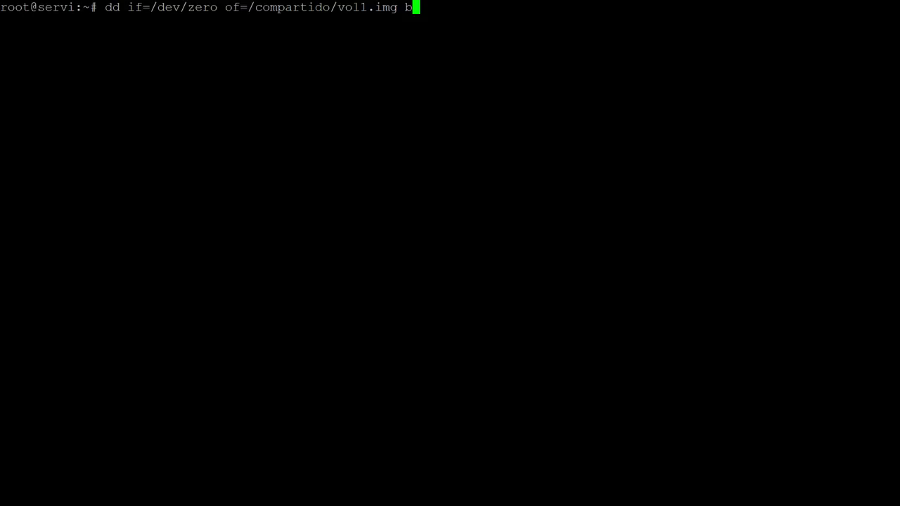
{"action": "type", "text": "s="}
{"action": "type", "text": "1024 coun"}
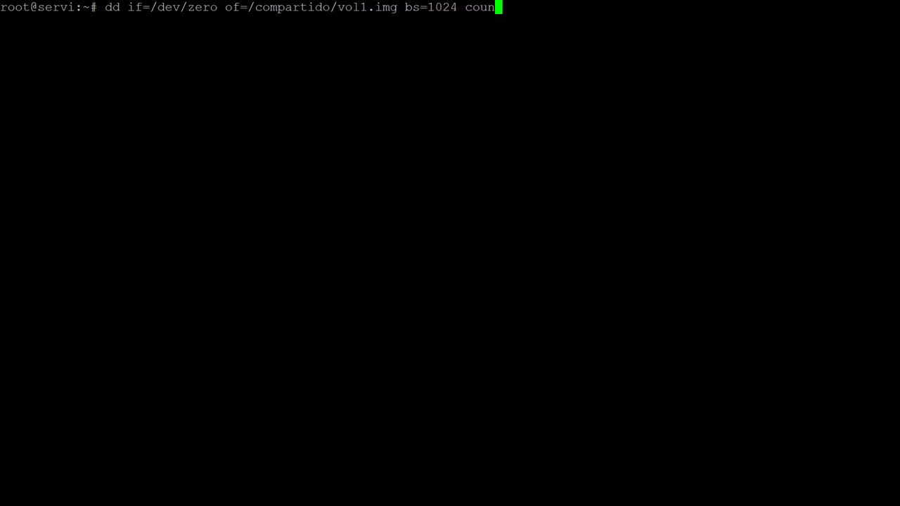
{"action": "type", "text": "t=0 seek$"}
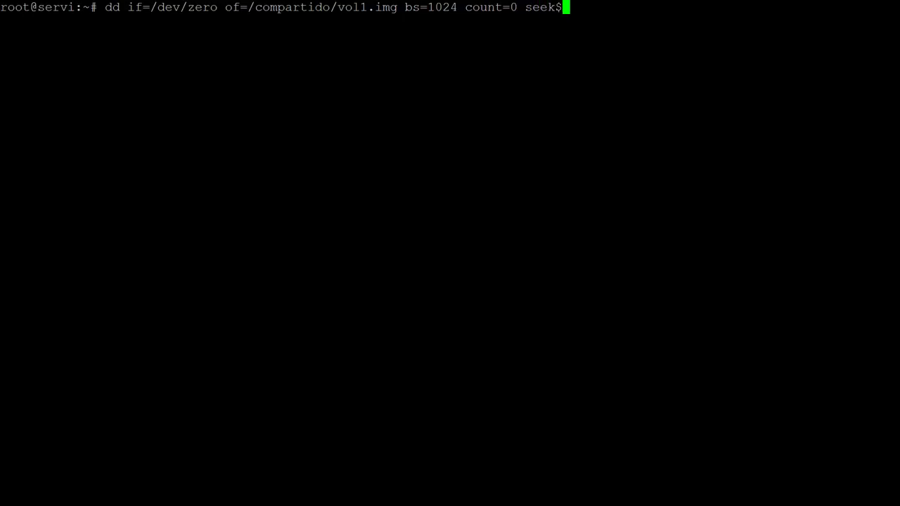
{"action": "type", "text": "[]"}
{"action": "key", "text": "Left"}
{"action": "key", "text": "Left"}
{"action": "key", "text": "Left"}
{"action": "type", "text": "="}
{"action": "key", "text": "Right"}
{"action": "key", "text": "Right"}
{"action": "type", "text": "1024*100"}
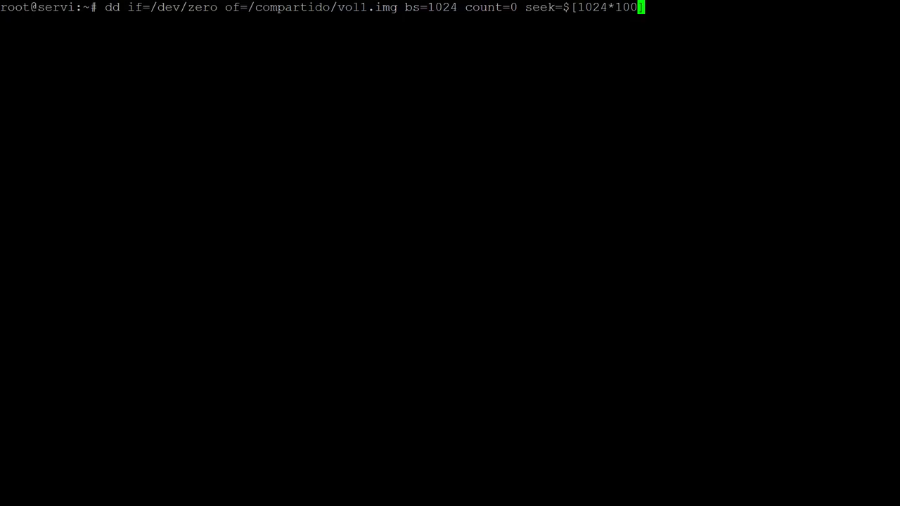
{"action": "type", "text": "0"}
{"action": "key", "text": "Return"}
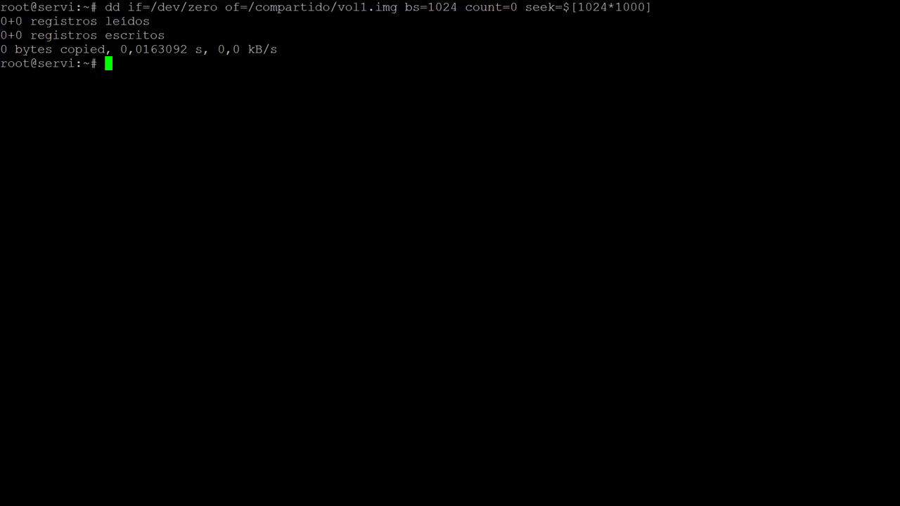
- List the contents of /compartido/ in long format with ls -l to check the new image file
{"action": "type", "text": "ls /"}
{"action": "key", "text": "BackSpace"}
{"action": "type", "text": "-l /co"}
{"action": "key", "text": "Tab"}
{"action": "key", "text": "Return"}
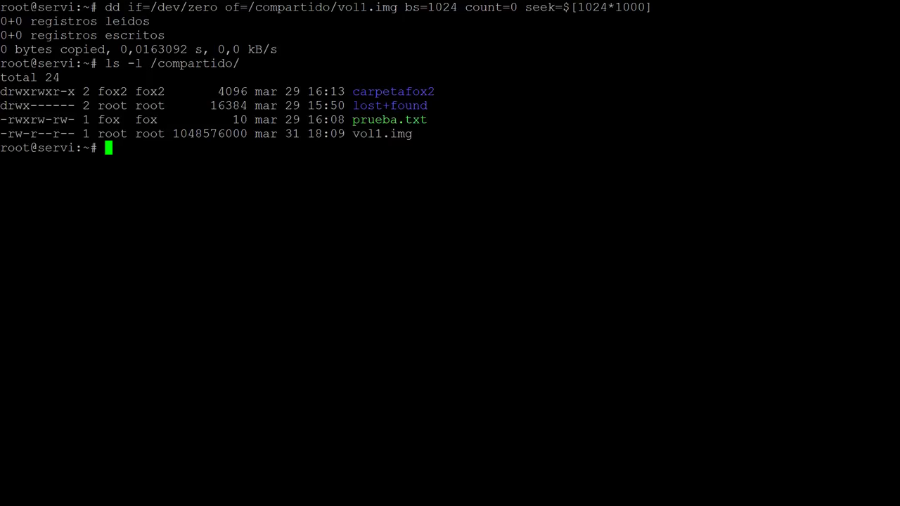
- Repeat the /compartido/ listing with human-readable sizes using ls -lh
{"action": "key", "text": "Up"}
{"action": "key", "text": "Left"}
{"action": "key", "text": "Left"}
{"action": "key", "text": "Left"}
{"action": "key", "text": "Left"}
{"action": "key", "text": "Left"}
{"action": "key", "text": "Left"}
{"action": "key", "text": "Left"}
{"action": "key", "text": "Left"}
{"action": "key", "text": "Left"}
{"action": "key", "text": "Left"}
{"action": "key", "text": "Left"}
{"action": "key", "text": "Left"}
{"action": "key", "text": "Left"}
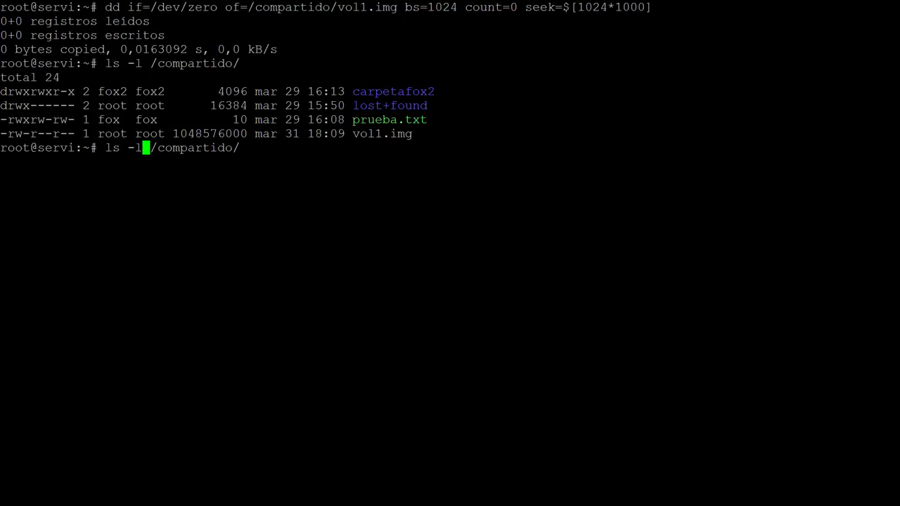
{"action": "type", "text": "h"}
{"action": "key", "text": "Return"}
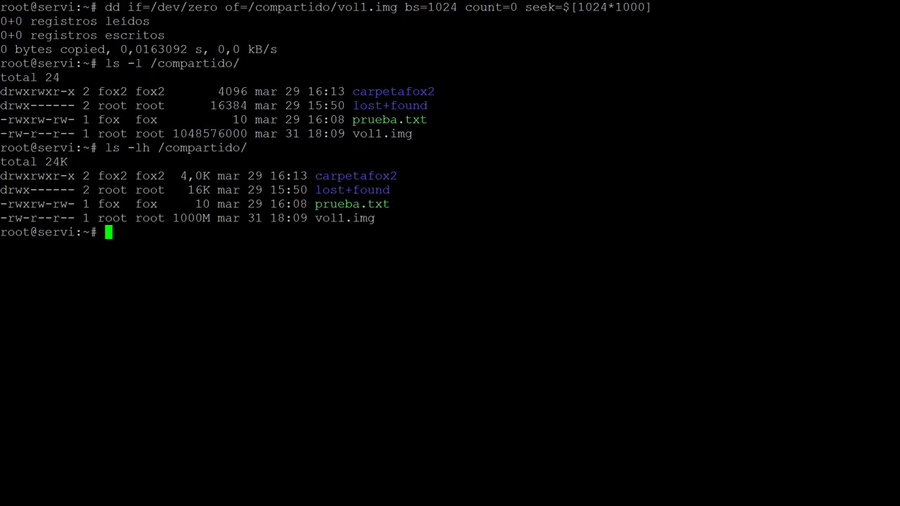
- Run the dd command for /compartido/vol1.img again with seek=1G, keeping bs=1024 and count=0
{"action": "key", "text": "Up"}
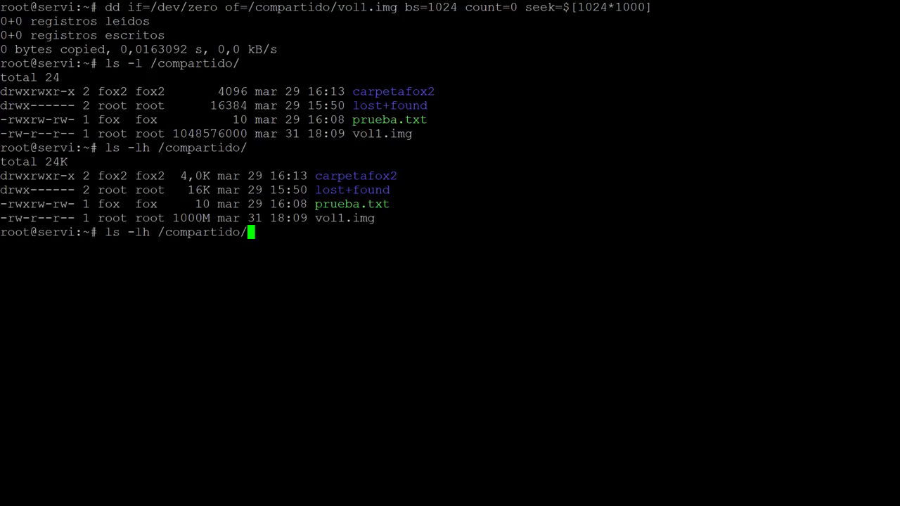
{"action": "key", "text": "Up"}
{"action": "key", "text": "Up"}
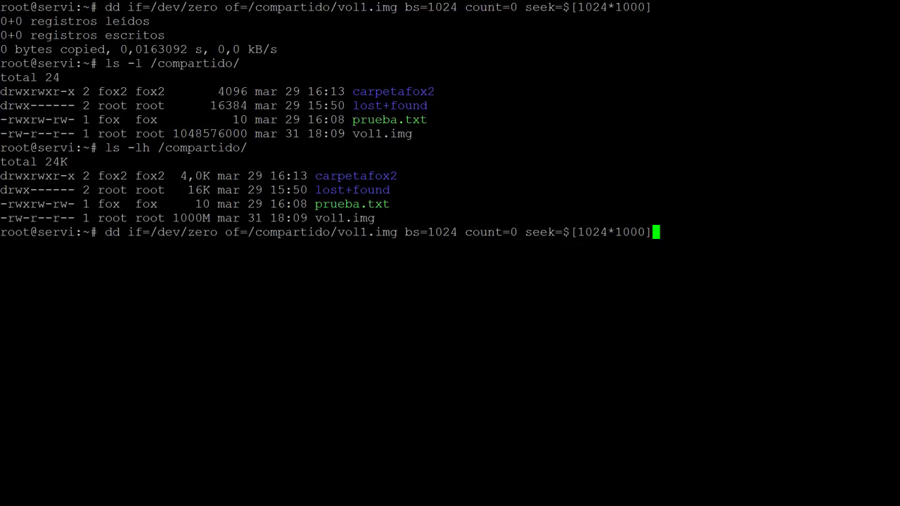
{"action": "key", "text": "BackSpace"}
{"action": "key", "text": "BackSpace"}
{"action": "key", "text": "BackSpace"}
{"action": "key", "text": "BackSpace"}
{"action": "key", "text": "BackSpace"}
{"action": "key", "text": "BackSpace"}
{"action": "key", "text": "BackSpace"}
{"action": "key", "text": "BackSpace"}
{"action": "key", "text": "BackSpace"}
{"action": "key", "text": "BackSpace"}
{"action": "key", "text": "BackSpace"}
{"action": "key", "text": "BackSpace"}
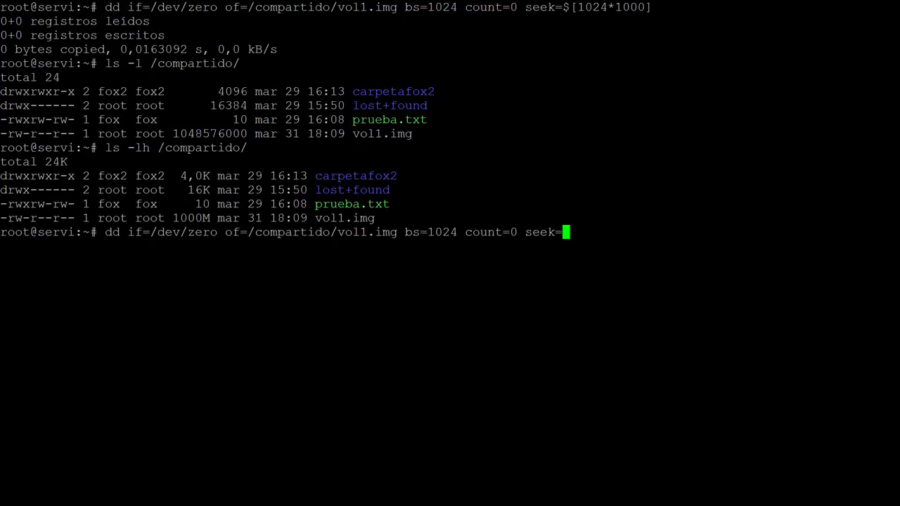
{"action": "type", "text": "1G"}
{"action": "key", "text": "Return"}
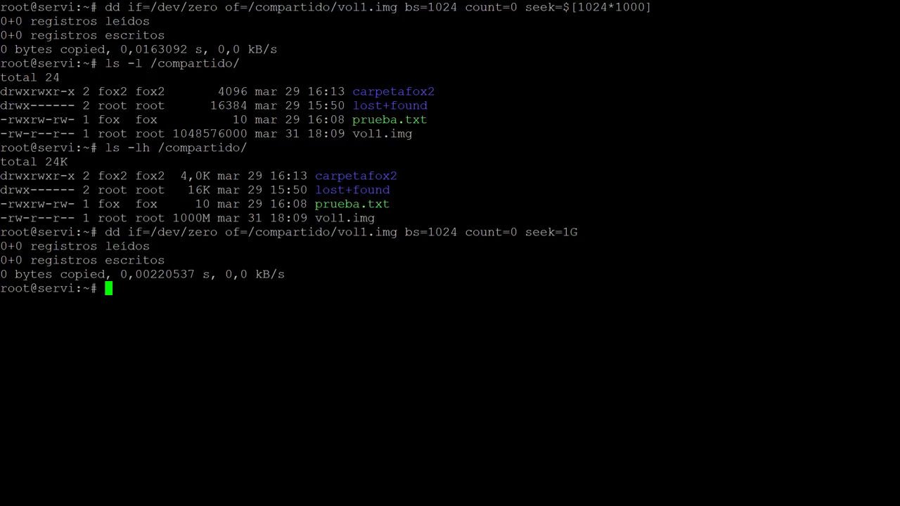
- List /compartido/ with human-readable sizes and compare the size of vol1.img with the dd block size
{"action": "key", "text": "Up"}
{"action": "key", "text": "Up"}
{"action": "key", "text": "Up"}
{"action": "key", "text": "Down"}
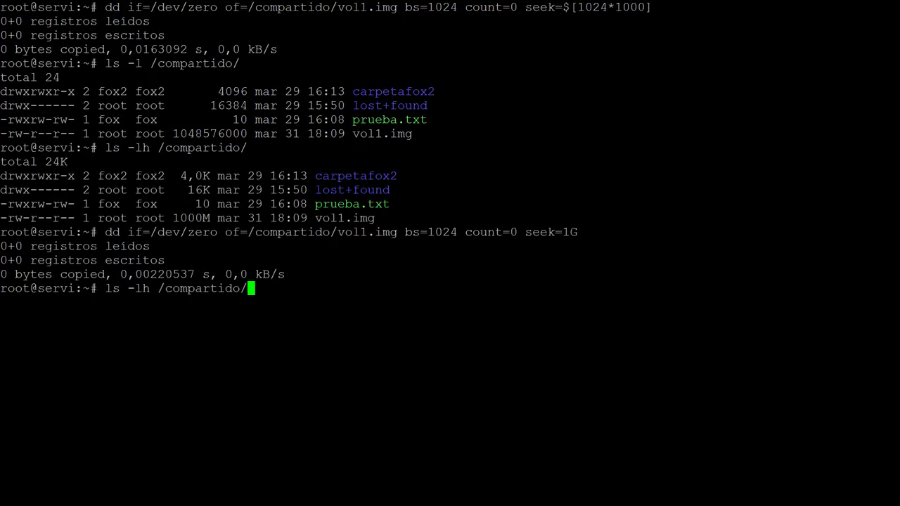
{"action": "key", "text": "Return"}
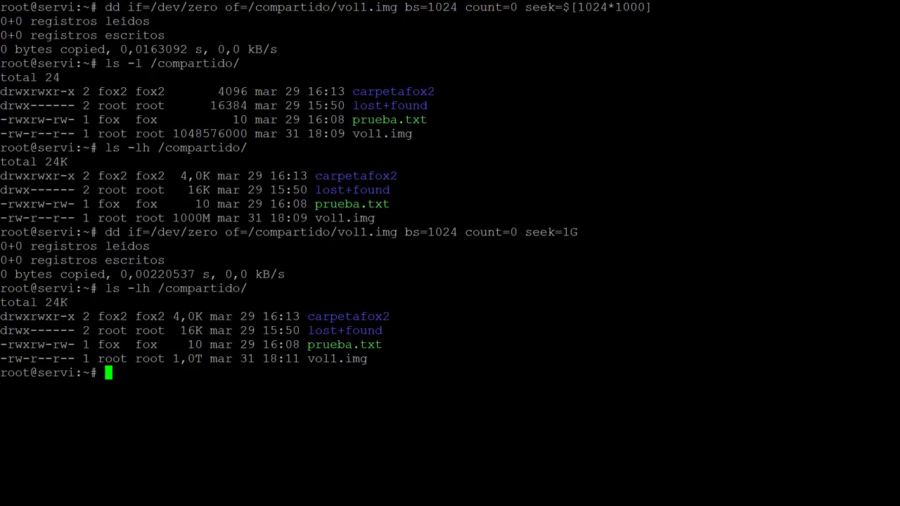
{"action": "left_click_drag", "start_coordinate": [428, 232], "coordinate": [452, 235]}
- Resize /compartido/vol1.img by rerunning dd with bs=1024, count=0 and seek=10M
{"action": "key", "text": "Up"}
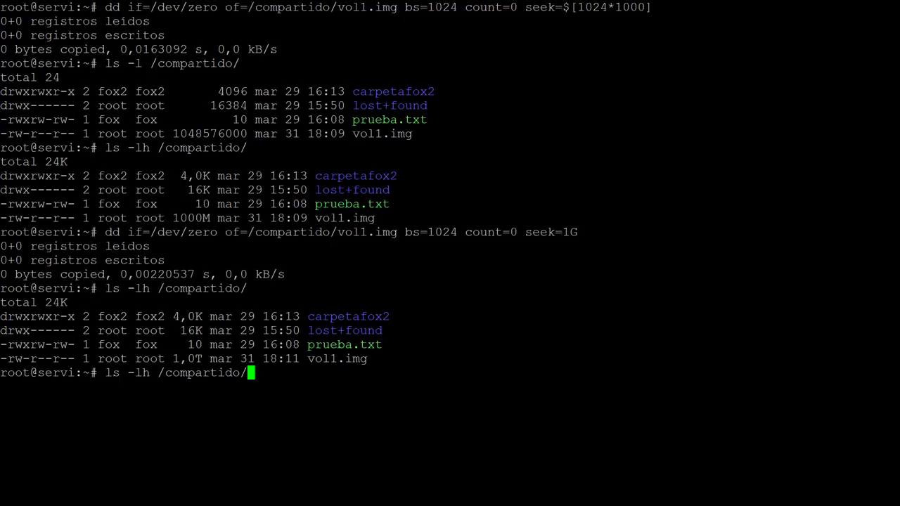
{"action": "key", "text": "Up"}
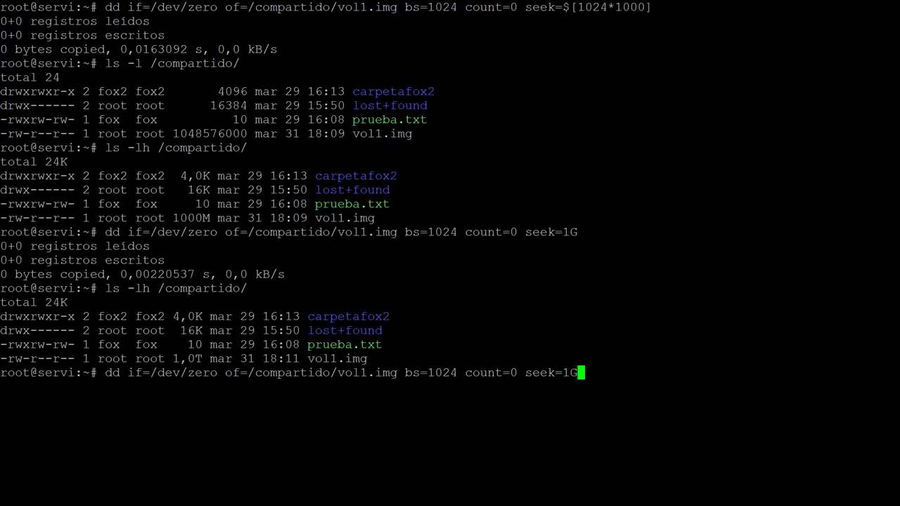
{"action": "key", "text": "BackSpace"}
{"action": "type", "text": "0"}
{"action": "type", "text": "M"}
{"action": "key", "text": "Return"}
- List /compartido/ with human-readable sizes again and examine the size of the resized vol1.img
{"action": "key", "text": "Up"}
{"action": "key", "text": "Up"}
{"action": "key", "text": "Up"}
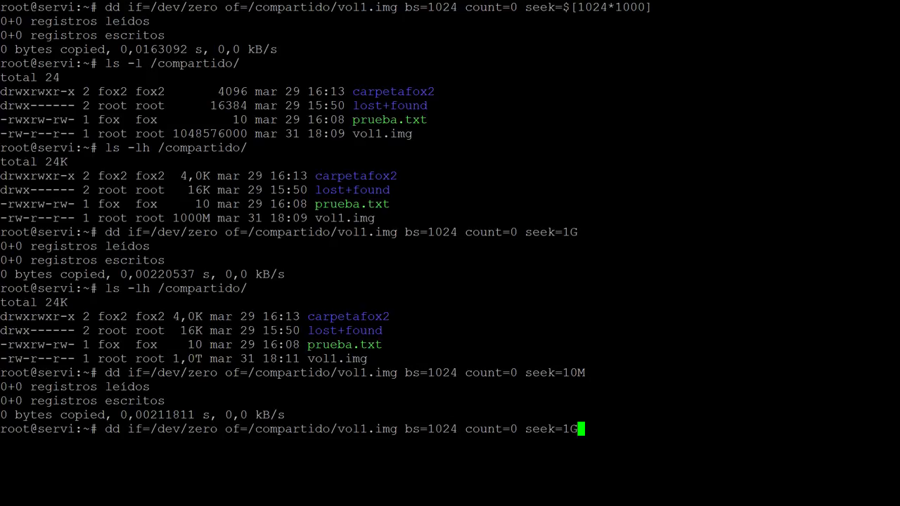
{"action": "key", "text": "Up"}
{"action": "key", "text": "Return"}
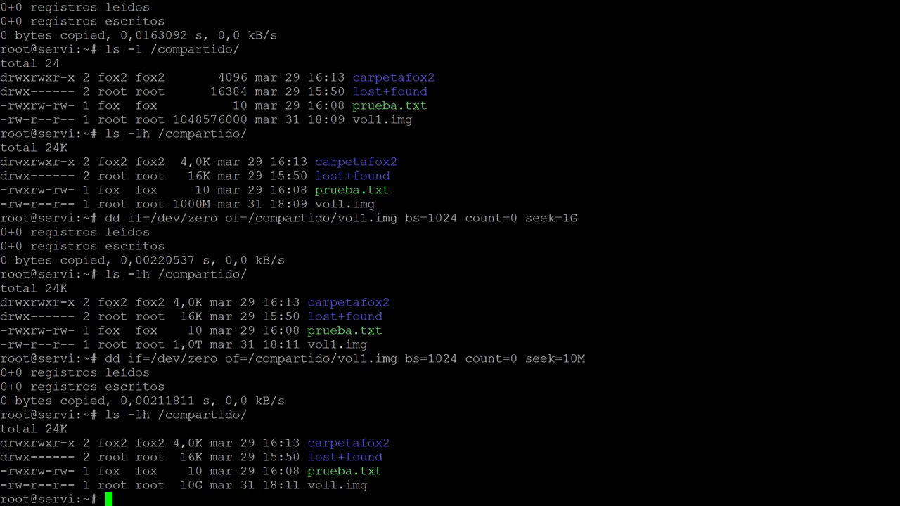
{"action": "left_click_drag", "start_coordinate": [180, 485], "coordinate": [367, 485]}
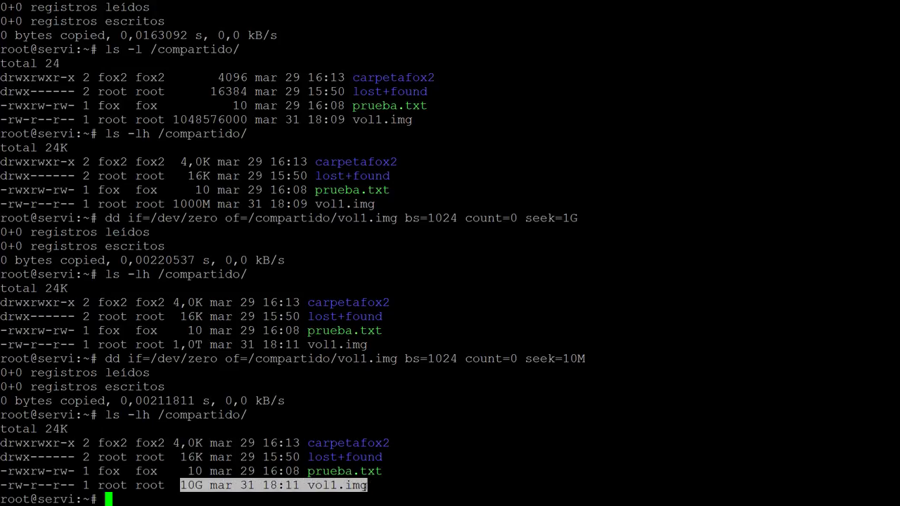
{"action": "left_click", "coordinate": [327, 486]}
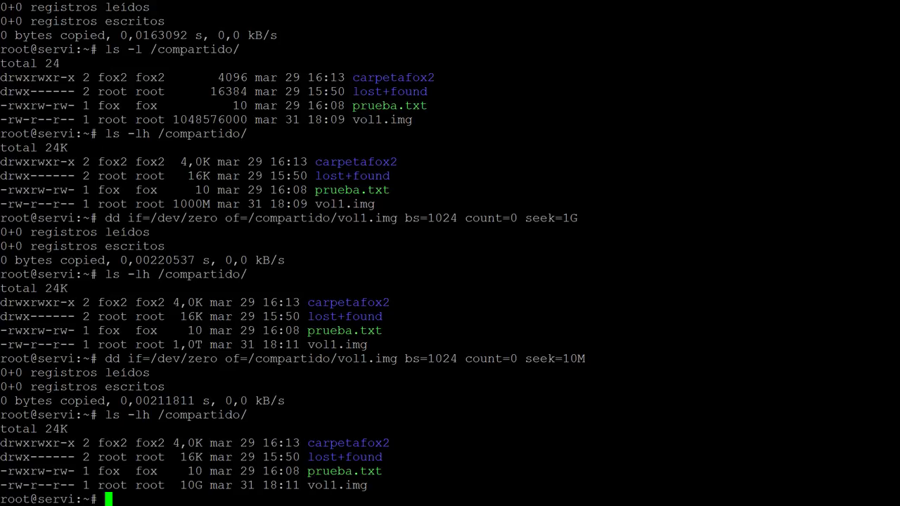
- Clear the terminal and attach /compartido/vol1.img to the loop device /dev/loop0 with losetup
{"action": "type", "text": "clear"}
{"action": "key", "text": "Return"}
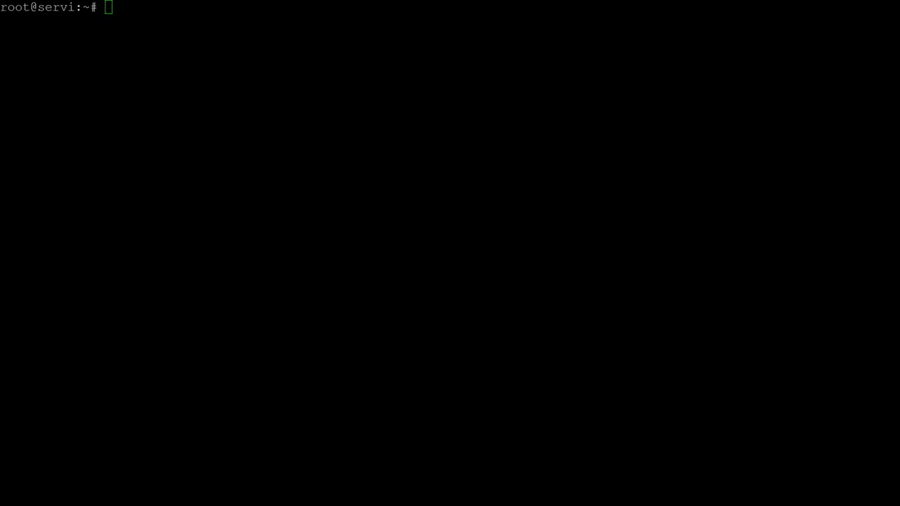
{"action": "type", "text": "losetup /dev/loop0"}
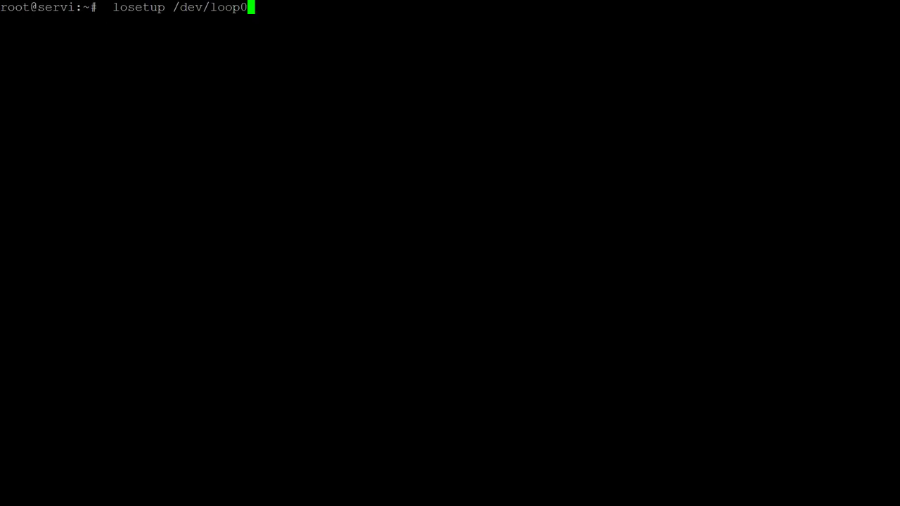
{"action": "type", "text": " /com"}
{"action": "key", "text": "Tab"}
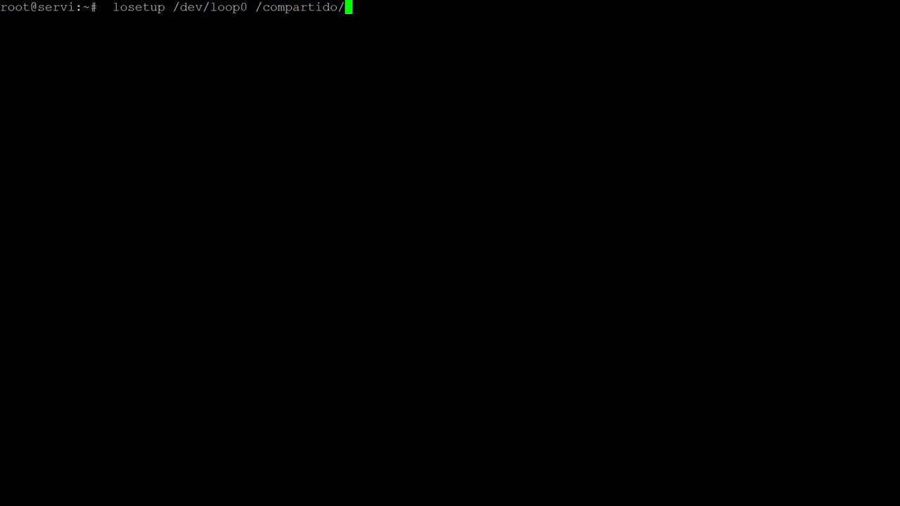
{"action": "key", "text": "Tab"}
{"action": "key", "text": "Tab"}
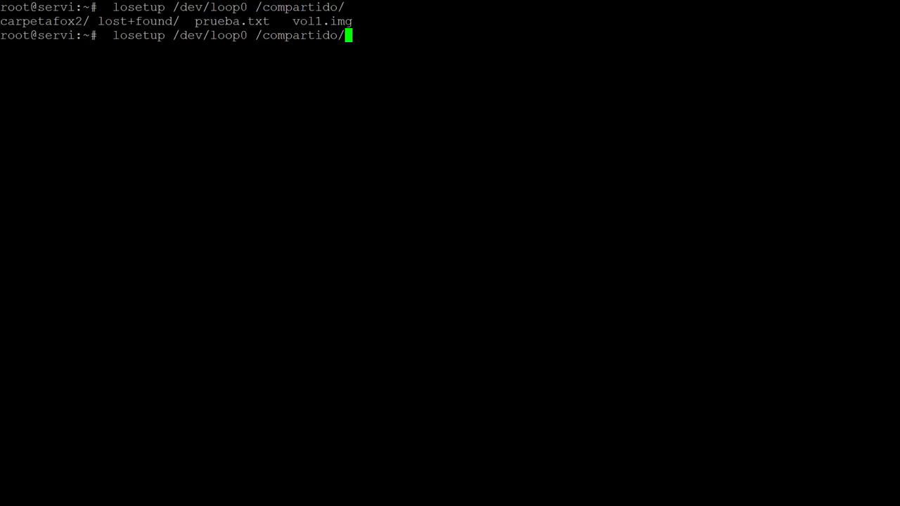
{"action": "type", "text": "vo"}
{"action": "key", "text": "Tab"}
{"action": "key", "text": "Return"}
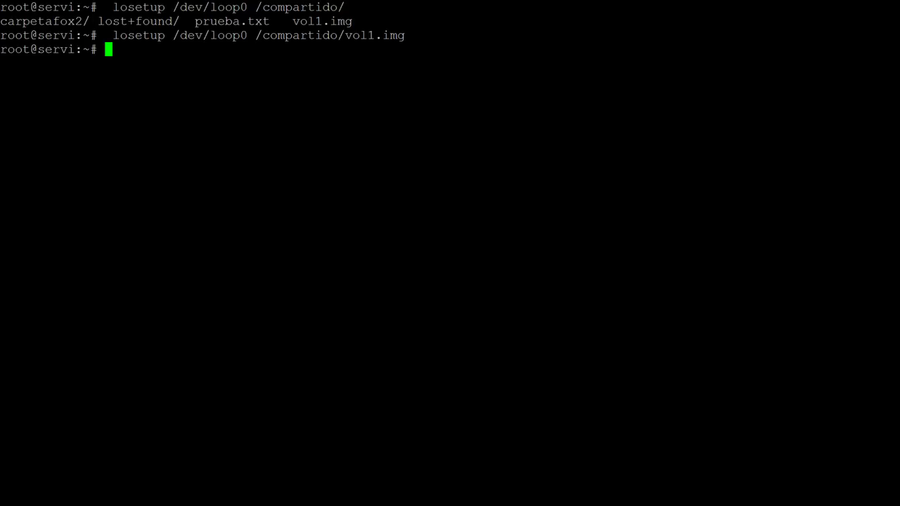
- Open the iSCSI target configuration file /etc/tgt/targets.conf in nano
{"action": "type", "text": "nano /etc/"}
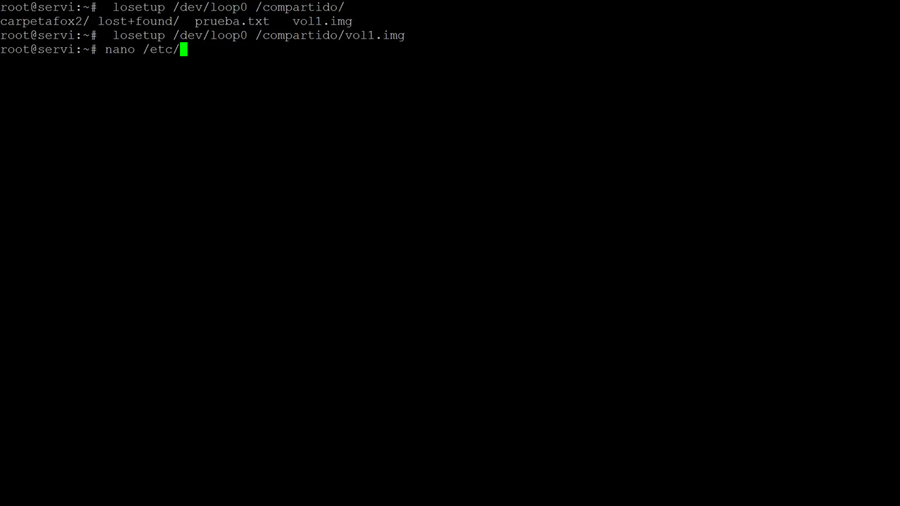
{"action": "type", "text": "t"}
{"action": "type", "text": "g"}
{"action": "key", "text": "Tab"}
{"action": "type", "text": "t"}
{"action": "key", "text": "Tab"}
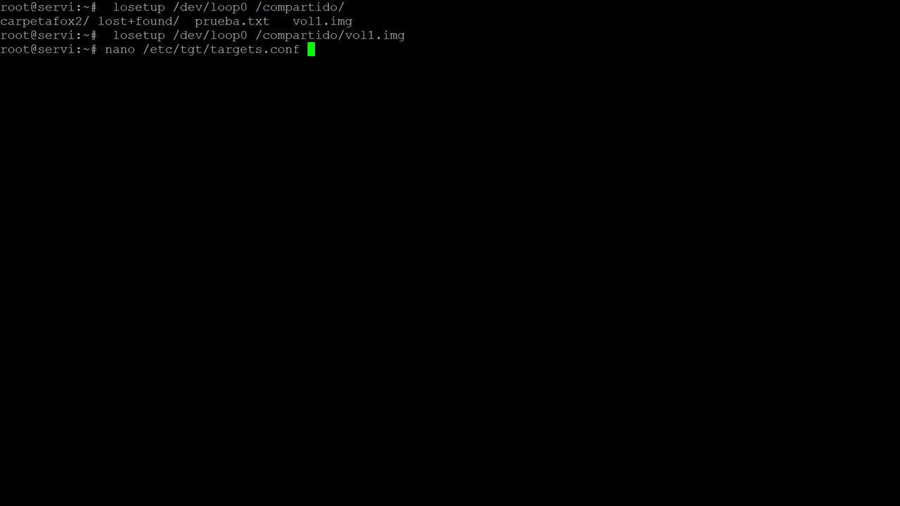
{"action": "left_click_drag", "start_coordinate": [172, 35], "coordinate": [248, 35]}
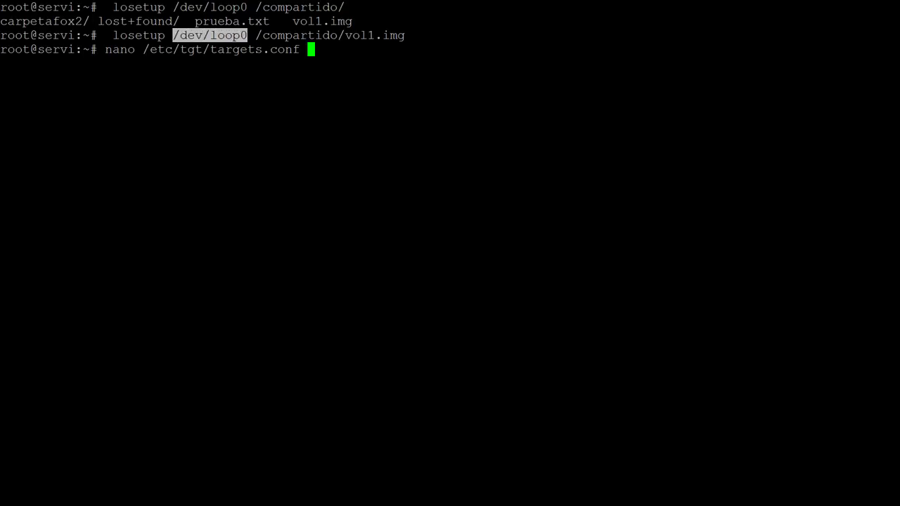
{"action": "key", "text": "Return"}
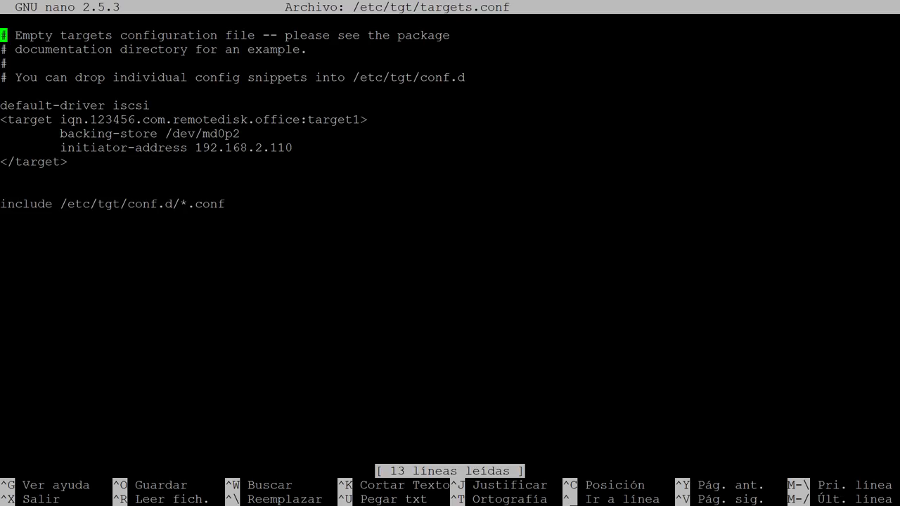
- Duplicate the whole remotedisk target block directly below the original, separating the two blocks with a blank line
{"action": "key", "text": "Down"}
{"action": "key", "text": "Down"}
{"action": "key", "text": "Down"}
{"action": "key", "text": "Down"}
{"action": "key", "text": "Down"}
{"action": "key", "text": "Down"}
{"action": "key", "text": "Down"}
{"action": "key", "text": "Down"}
{"action": "key", "text": "Down"}
{"action": "key", "text": "Down"}
{"action": "key", "text": "Down"}
{"action": "key", "text": "Up"}
{"action": "key", "text": "Up"}
{"action": "key", "text": "Up"}
{"action": "key", "text": "Up"}
{"action": "key", "text": "Up"}
{"action": "key", "text": "Up"}
{"action": "key", "text": "Down"}
{"action": "key", "text": "ctrl+k"}
{"action": "key", "text": "ctrl+k"}
{"action": "key", "text": "ctrl+k"}
{"action": "key", "text": "ctrl+k"}
{"action": "key", "text": "ctrl+k"}
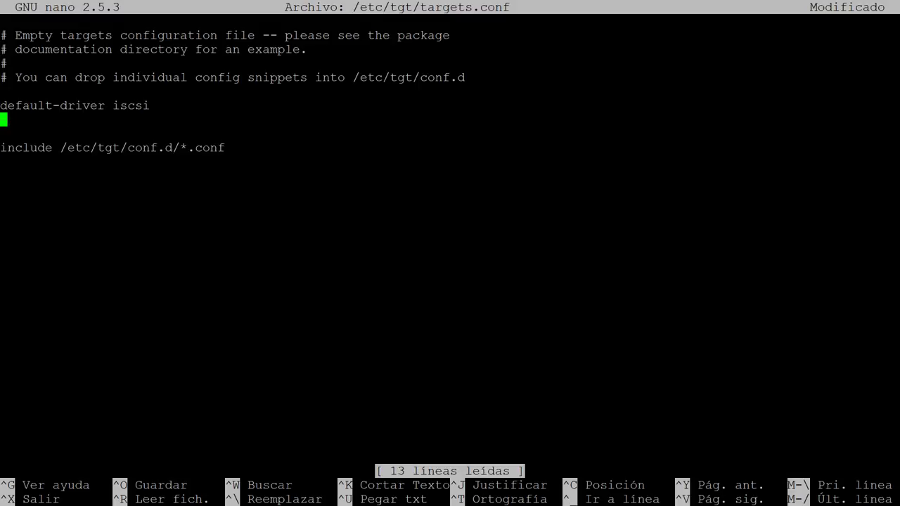
{"action": "key", "text": "ctrl+u"}
{"action": "key", "text": "ctrl+u"}
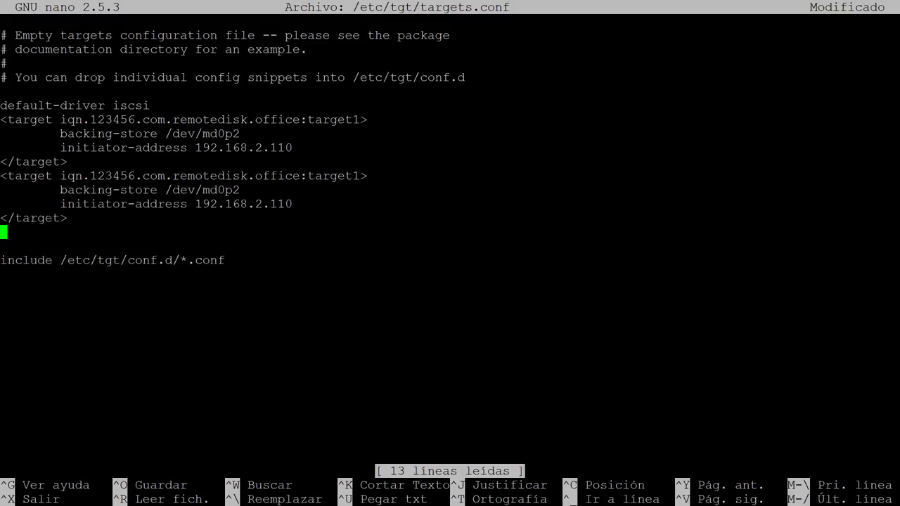
{"action": "key", "text": "Up"}
{"action": "key", "text": "Up"}
{"action": "key", "text": "Up"}
{"action": "key", "text": "Up"}
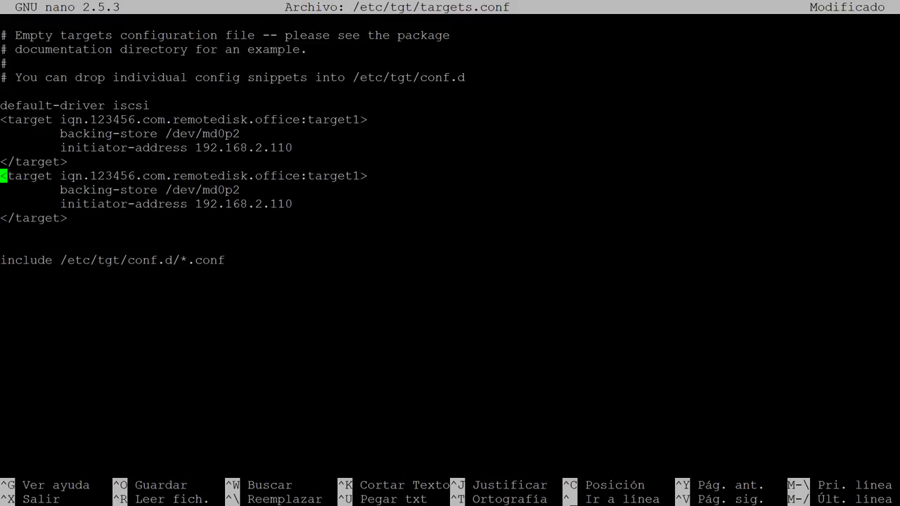
{"action": "key", "text": "Return"}
- Rename the second target block to iqn.123456.com.remotevol.office:target1
{"action": "key", "text": "Down"}
{"action": "key", "text": "Down"}
{"action": "key", "text": "Up"}
{"action": "key", "text": "End"}
{"action": "key", "text": "Up"}
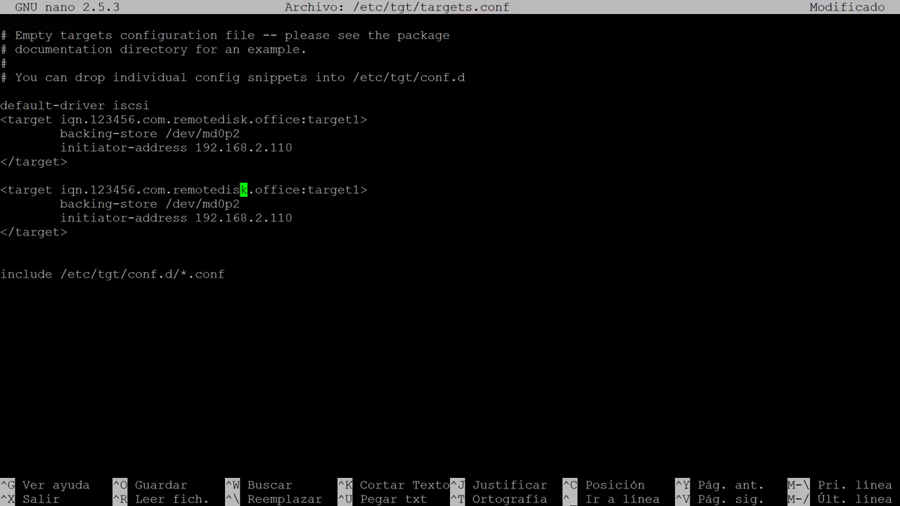
{"action": "key", "text": "Right"}
{"action": "key", "text": "BackSpace"}
{"action": "key", "text": "BackSpace"}
{"action": "key", "text": "BackSpace"}
{"action": "key", "text": "BackSpace"}
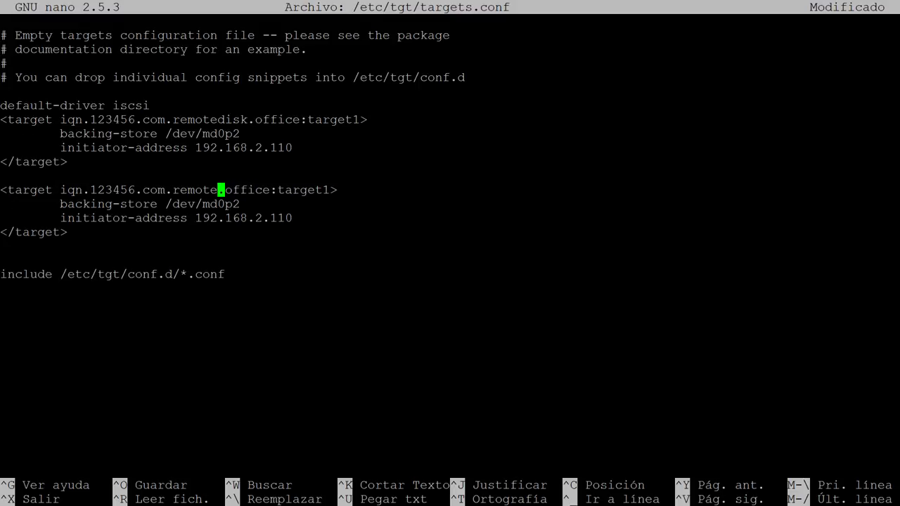
{"action": "type", "text": "vol"}
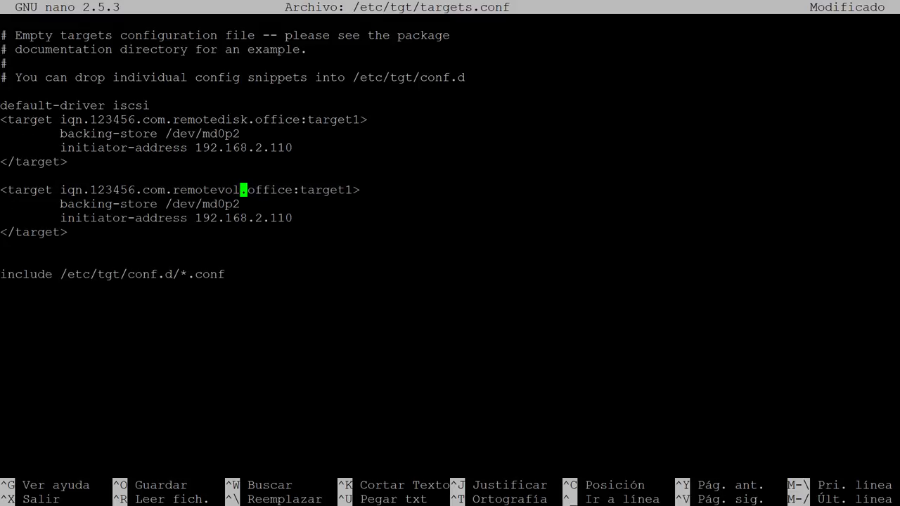
- Set the second target's backing-store to /dev/loop0, then save targets.conf and exit nano
{"action": "key", "text": "Down"}
{"action": "key", "text": "BackSpace"}
{"action": "key", "text": "BackSpace"}
{"action": "key", "text": "BackSpace"}
{"action": "key", "text": "BackSpace"}
{"action": "key", "text": "BackSpace"}
{"action": "key", "text": "BackSpace"}
{"action": "key", "text": "BackSpace"}
{"action": "key", "text": "BackSpace"}
{"action": "key", "text": "BackSpace"}
{"action": "key", "text": "BackSpace"}
{"action": "key", "text": "BackSpace"}
{"action": "type", "text": "/dev/loop0"}
{"action": "key", "text": "ctrl+o"}
{"action": "key", "text": "Return"}
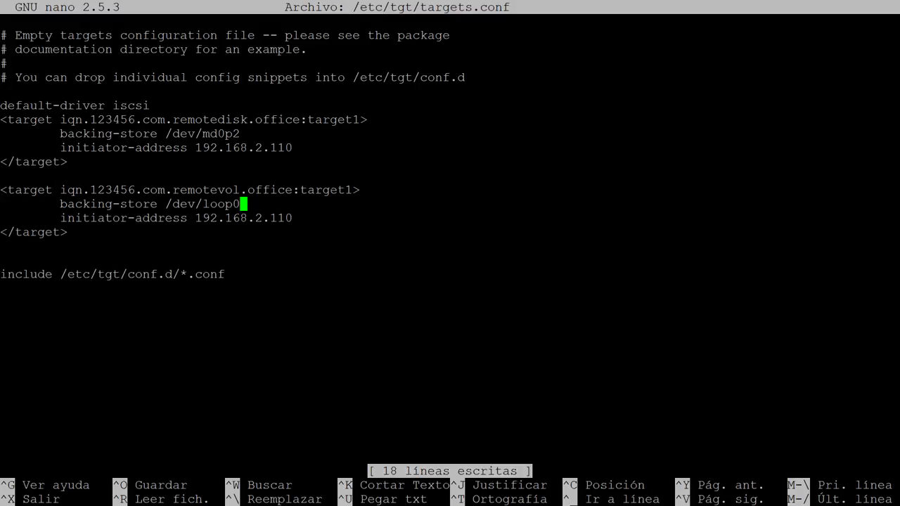
{"action": "key", "text": "ctrl+x"}
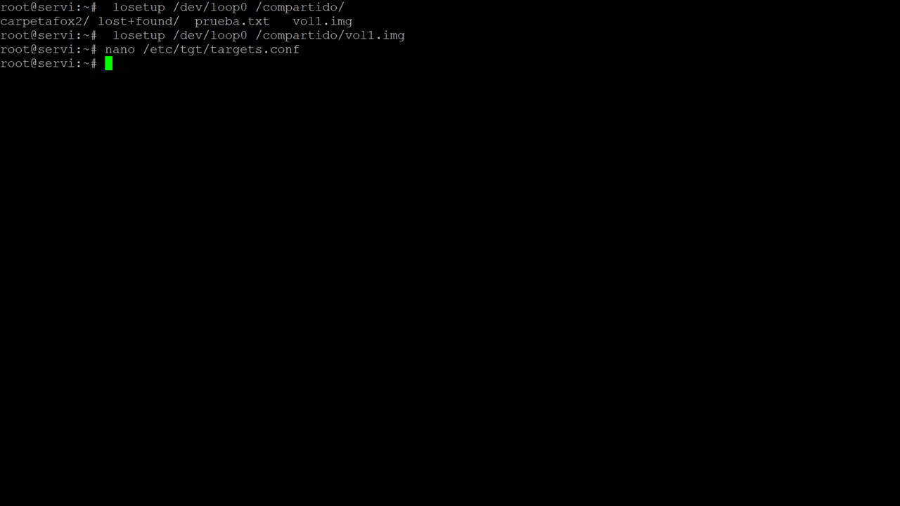
- Clear the terminal and restart the tgt service by running its stop and start commands separately
{"action": "type", "text": "clear"}
{"action": "key", "text": "Return"}
{"action": "type", "text": "servic"}
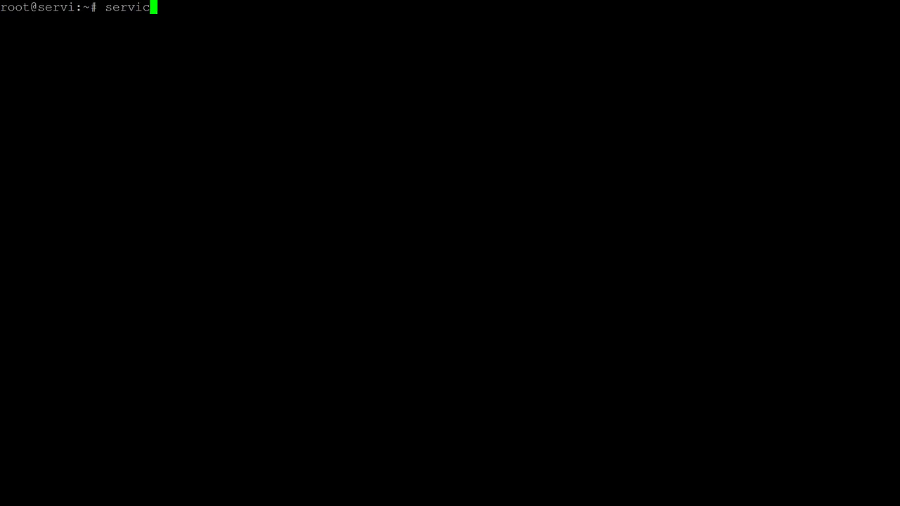
{"action": "type", "text": "e tgt stop"}
{"action": "key", "text": "Return"}
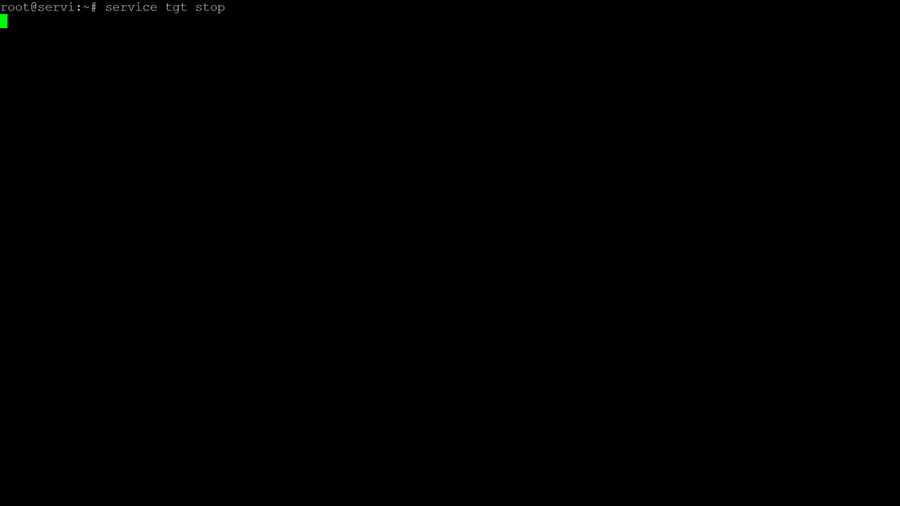
{"action": "key", "text": "Up"}
{"action": "key", "text": "BackSpace"}
{"action": "key", "text": "BackSpace"}
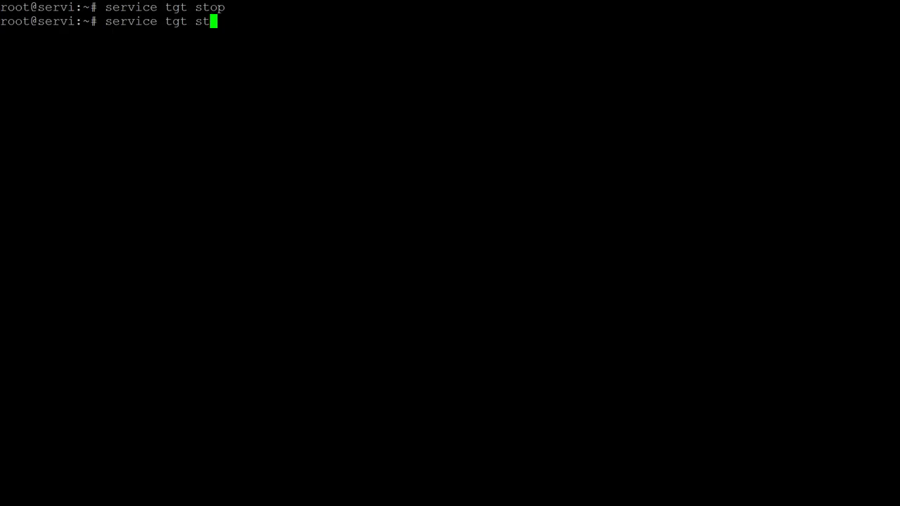
{"action": "type", "text": "art"}
{"action": "key", "text": "Return"}
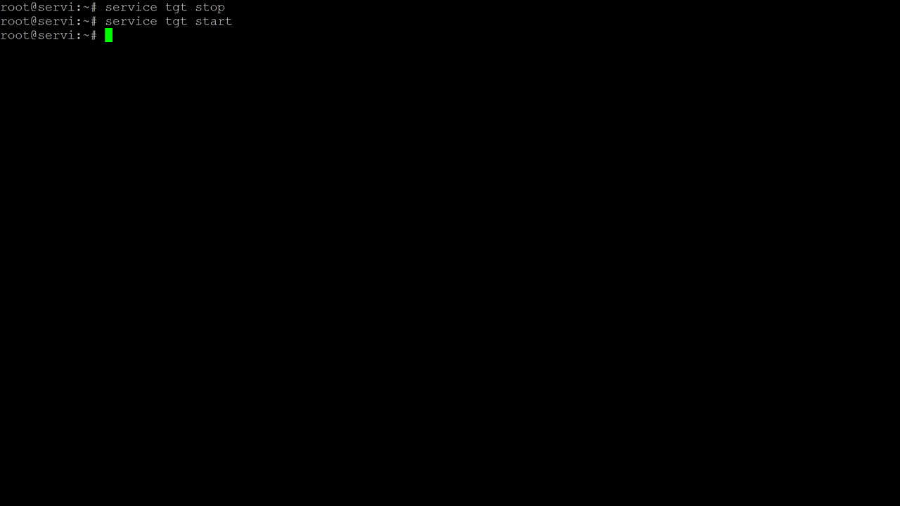
- Switch to the Windows iSCSI Initiator and discover the targets at 192.168.2.138 with a quick connection, without connecting to any yet
{"action": "key", "text": "alt+Tab"}
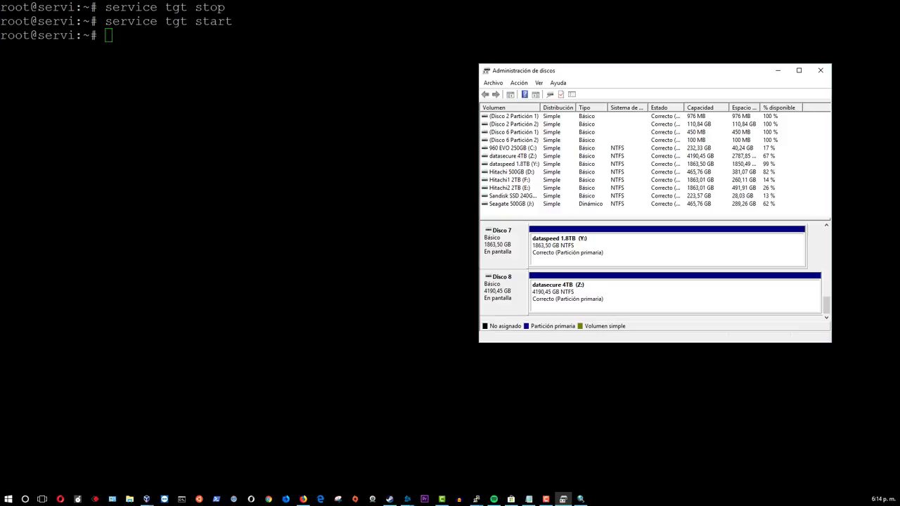
{"action": "left_click", "coordinate": [580, 499]}
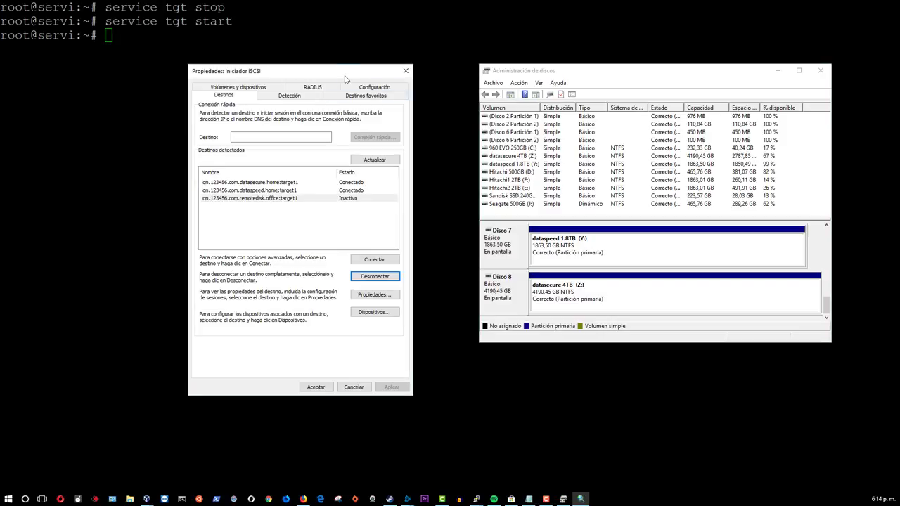
{"action": "left_click_drag", "start_coordinate": [349, 70], "coordinate": [349, 56]}
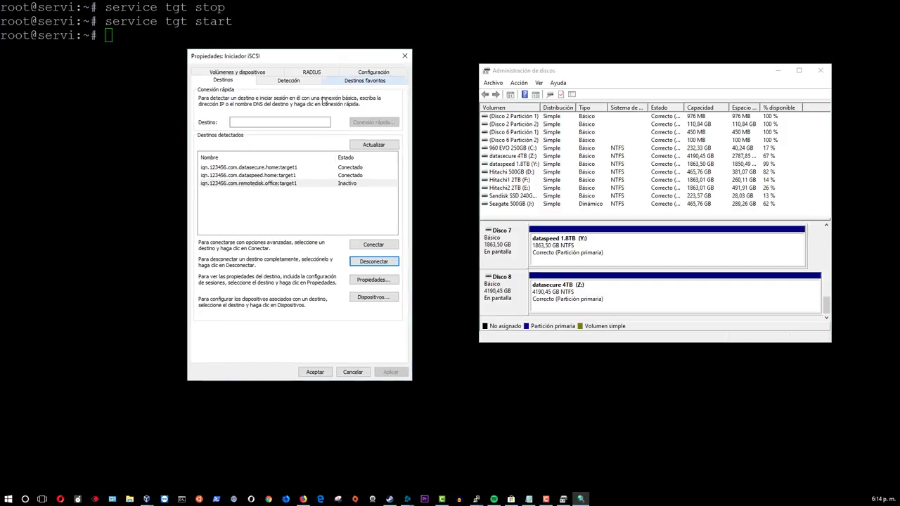
{"action": "left_click", "coordinate": [278, 123]}
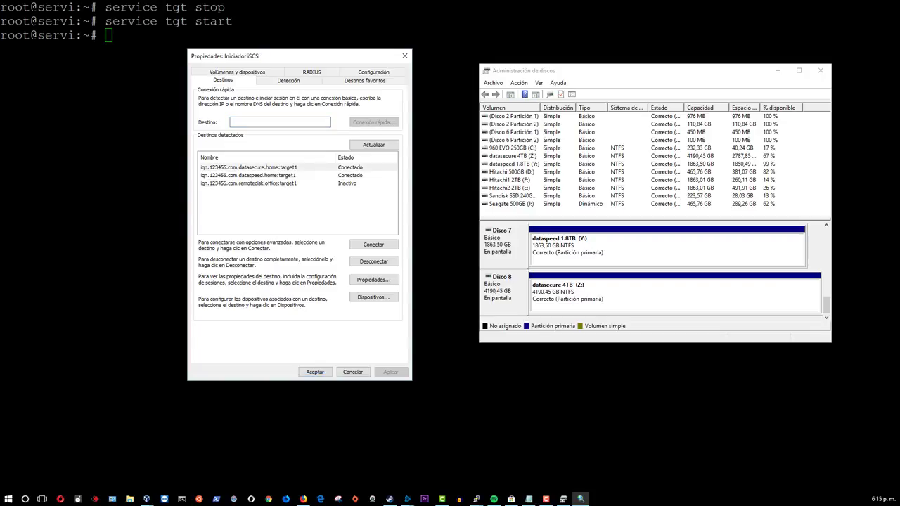
{"action": "key", "text": "alt+Tab"}
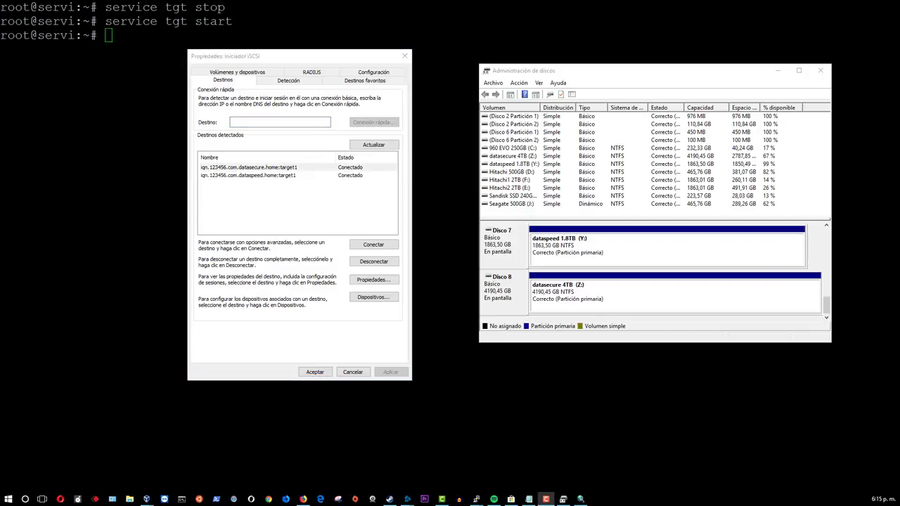
{"action": "left_click", "coordinate": [263, 121]}
{"action": "type", "text": "1"}
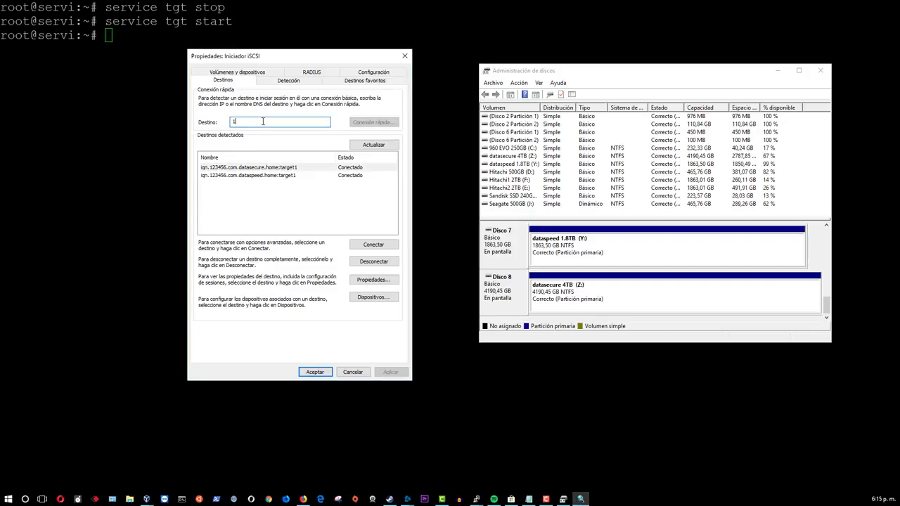
{"action": "type", "text": "92.168.2."}
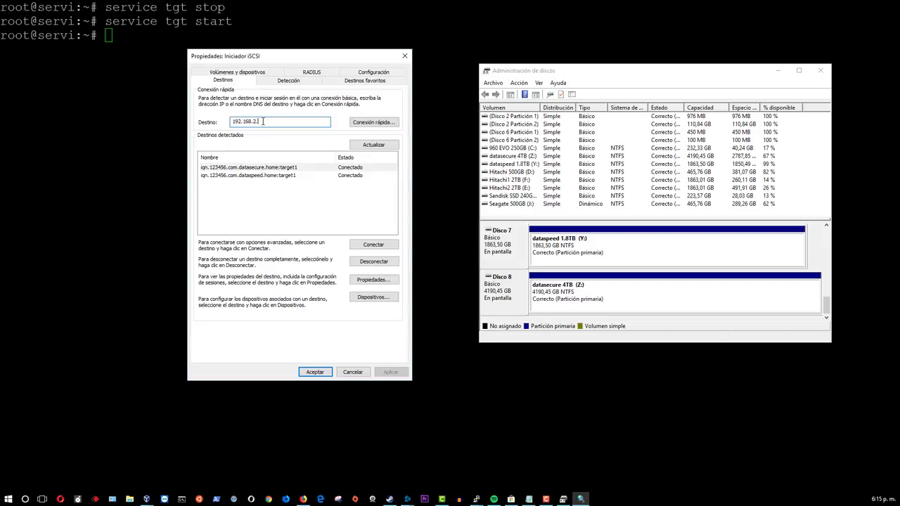
{"action": "type", "text": "138"}
{"action": "key", "text": "Return"}
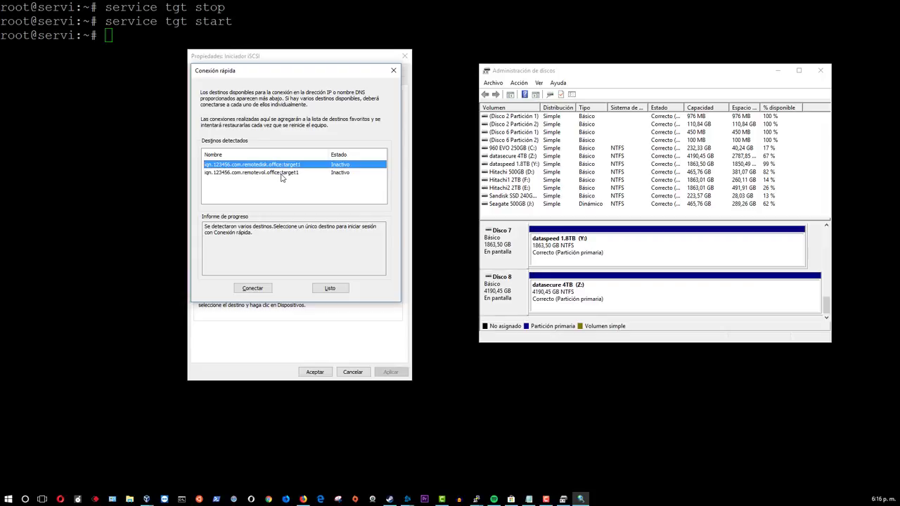
{"action": "left_click", "coordinate": [329, 289]}
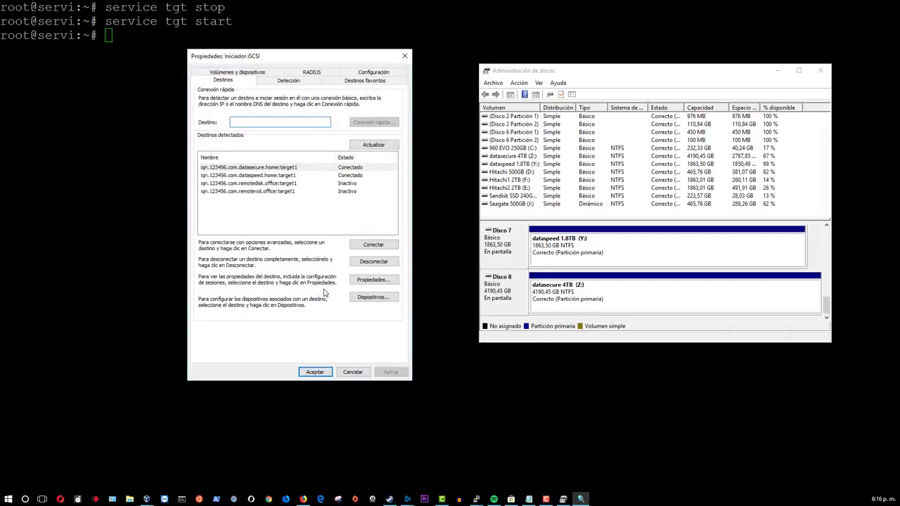
- Connect to the iqn.123456.com.remotedisk.office:target1 target, keeping it added to the favorite targets
{"action": "left_click", "coordinate": [292, 192]}
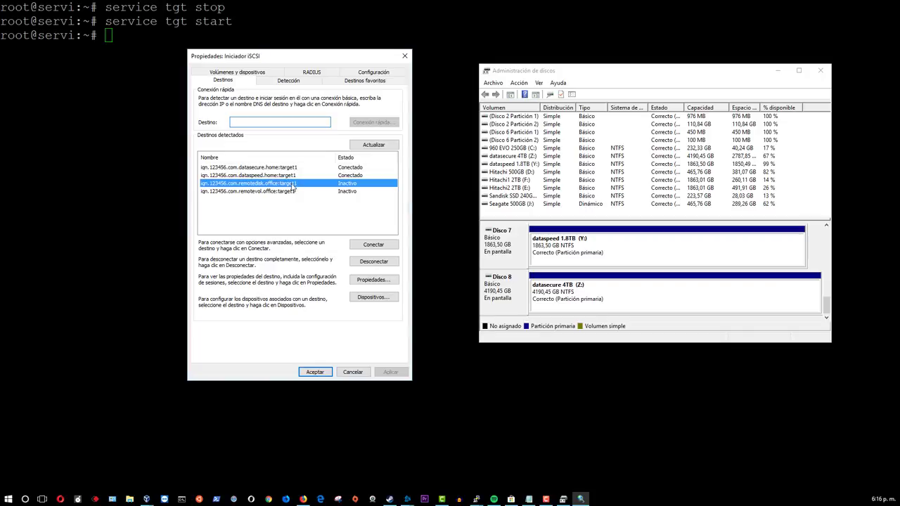
{"action": "left_click", "coordinate": [292, 183]}
{"action": "left_click", "coordinate": [372, 246]}
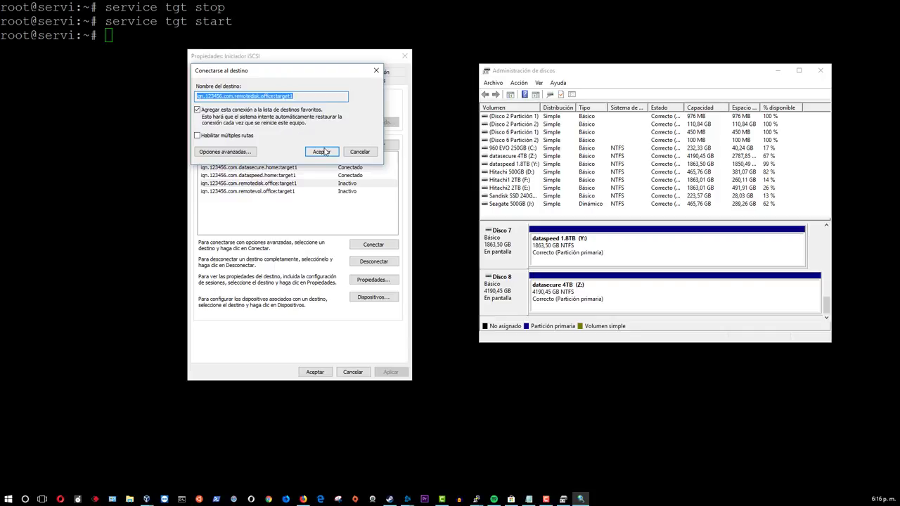
{"action": "left_click", "coordinate": [323, 153]}
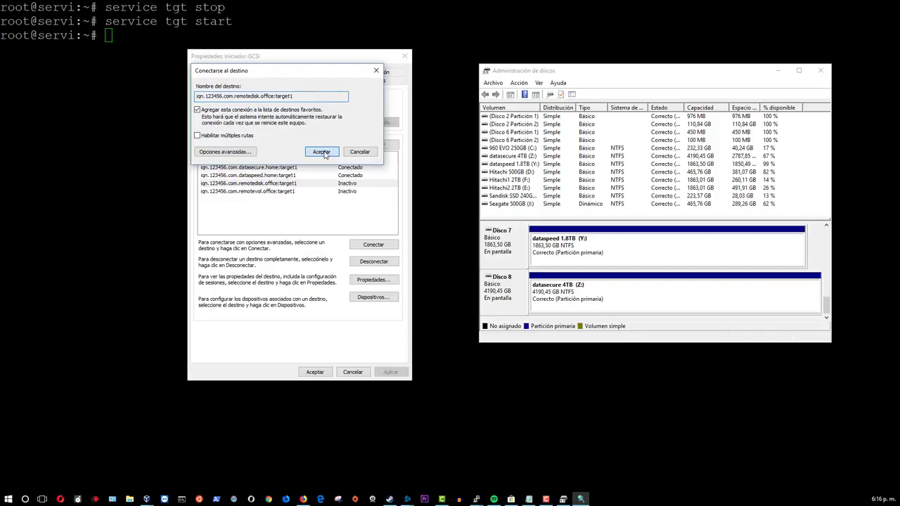
- Connect to the iqn.123456.com.remotevol.office:target1 target, keeping it added to the favorite targets
{"action": "left_click", "coordinate": [315, 192]}
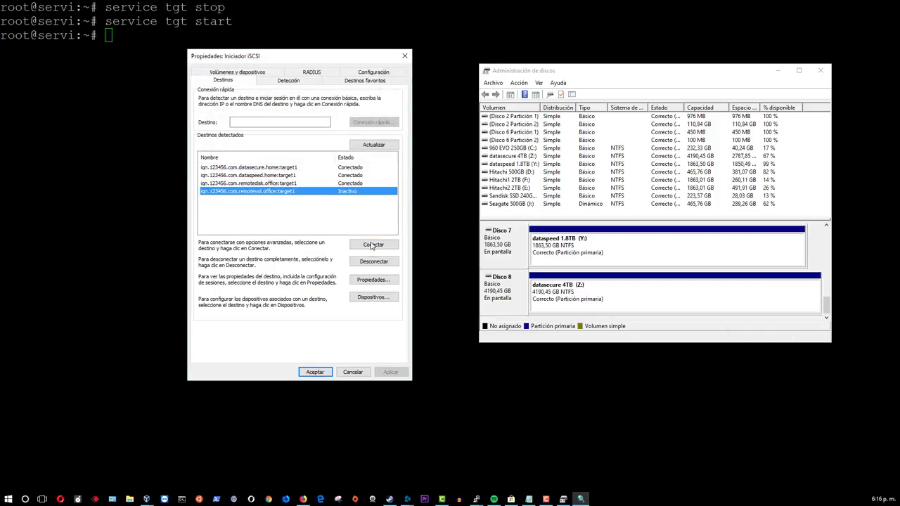
{"action": "left_click", "coordinate": [372, 245]}
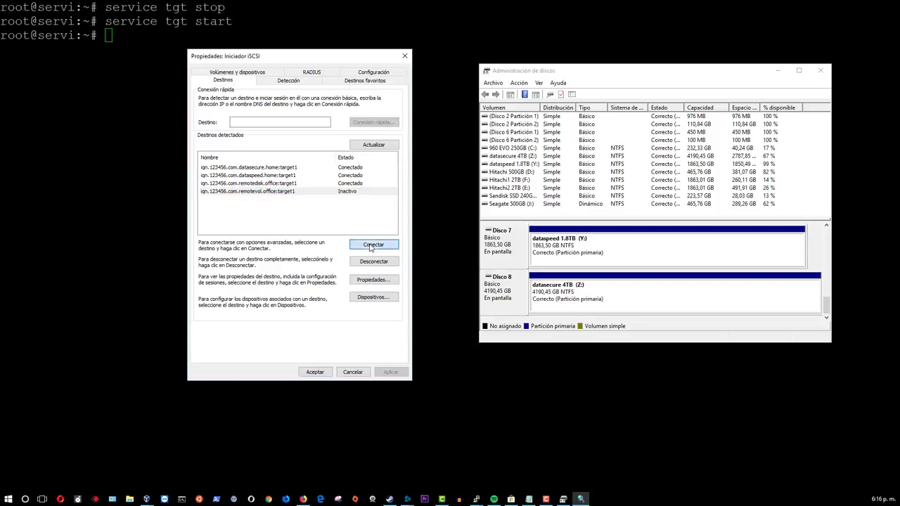
{"action": "left_click", "coordinate": [322, 151]}
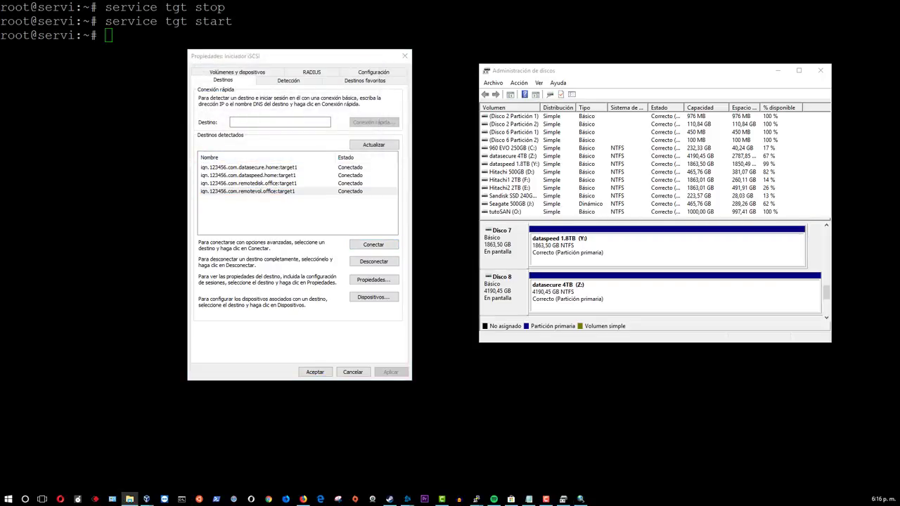
{"action": "key", "text": "alt+Tab"}
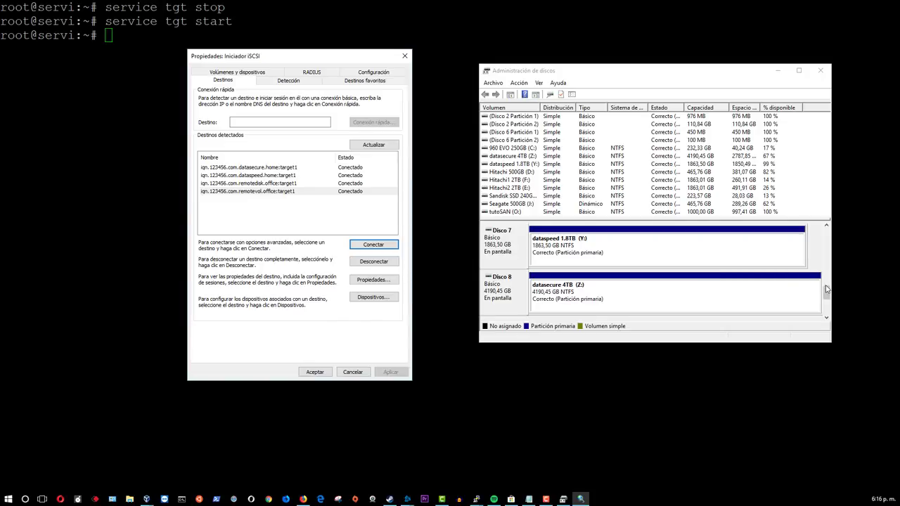
- In Disk Management, explore the tutoSAN (O:) volume on Disk 9, then shrink its file window and place it beside Disk Management
{"action": "left_click_drag", "start_coordinate": [826, 289], "coordinate": [827, 298]}
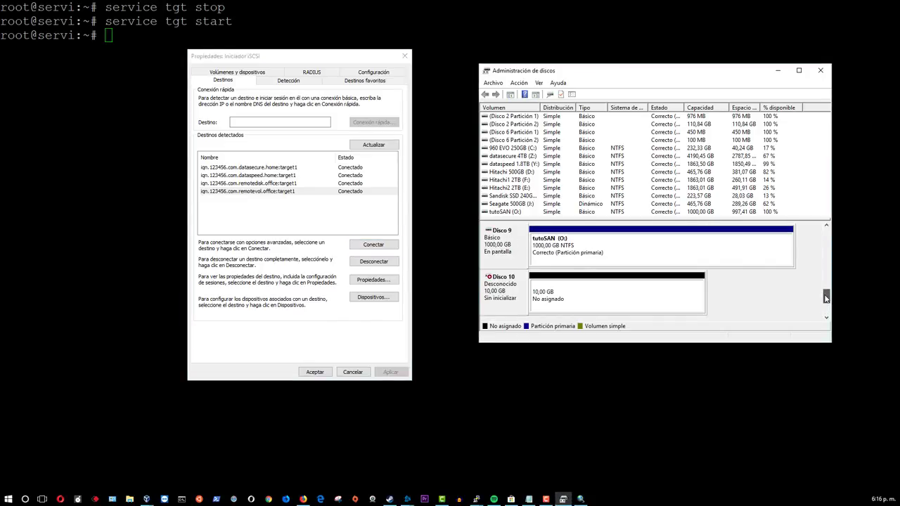
{"action": "left_click", "coordinate": [584, 249]}
{"action": "right_click", "coordinate": [584, 248]}
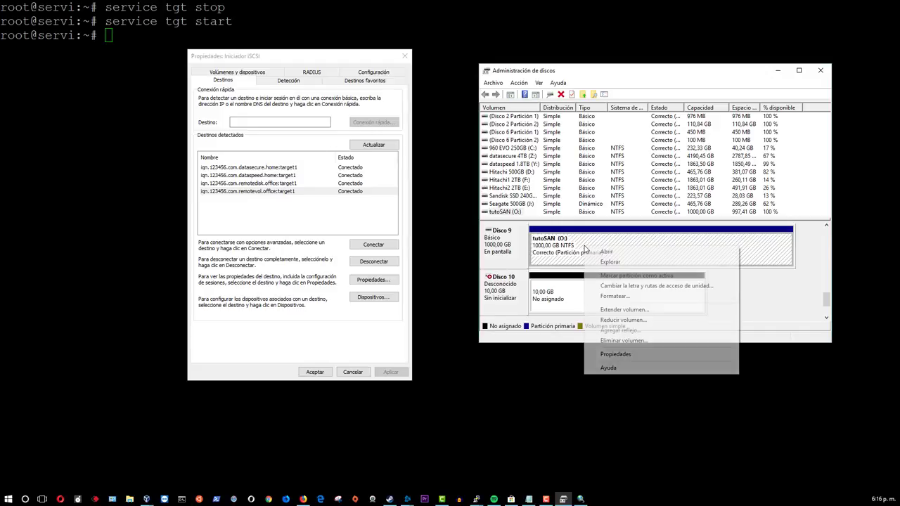
{"action": "left_click", "coordinate": [622, 262]}
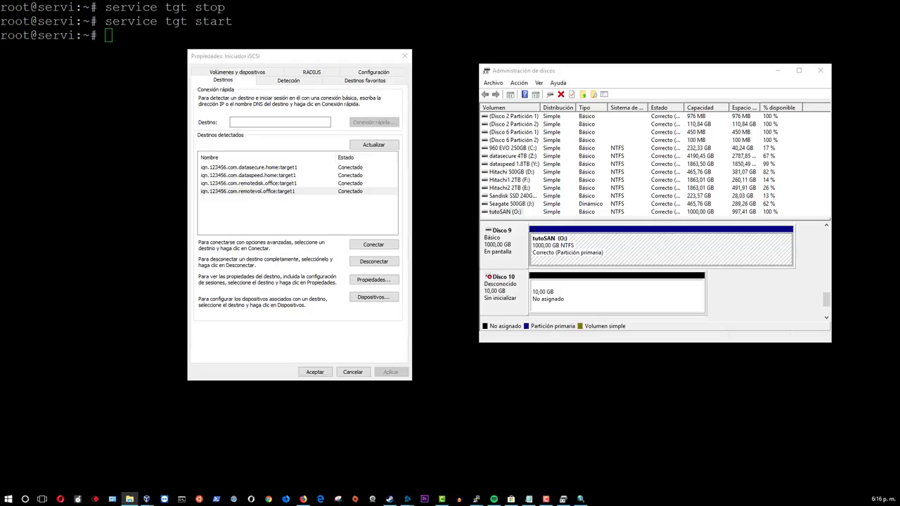
{"action": "left_click_drag", "start_coordinate": [443, 203], "coordinate": [543, 109]}
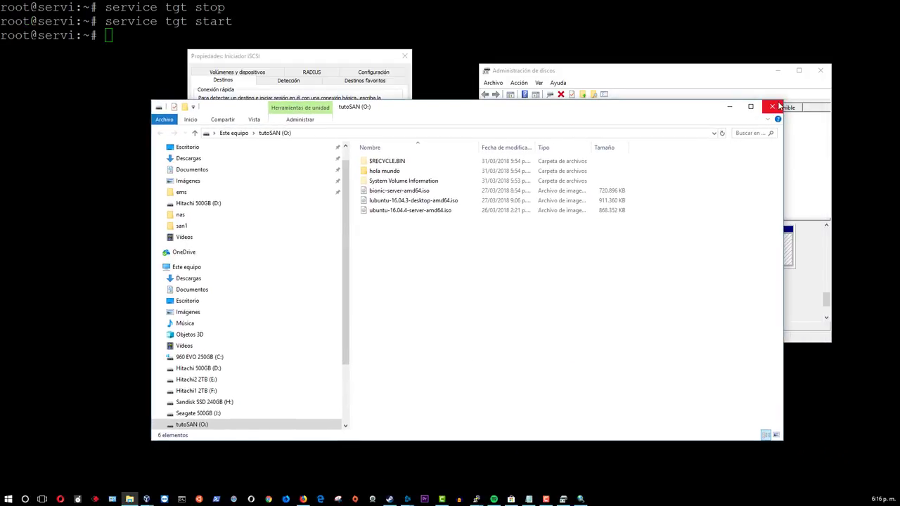
{"action": "left_click_drag", "start_coordinate": [782, 100], "coordinate": [498, 170]}
{"action": "left_click_drag", "start_coordinate": [422, 183], "coordinate": [306, 162]}
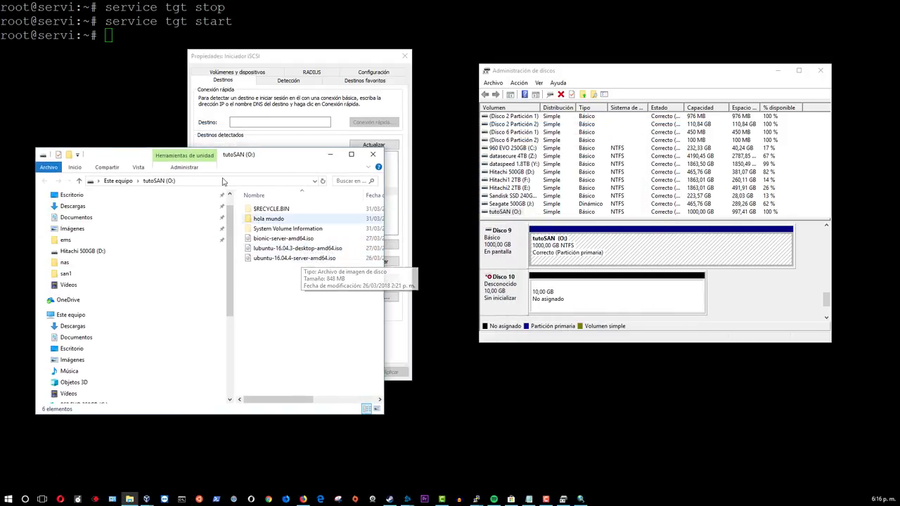
- Initialize the unallocated 10 GB Disk 10 with the MBR partition style
{"action": "left_click", "coordinate": [596, 311]}
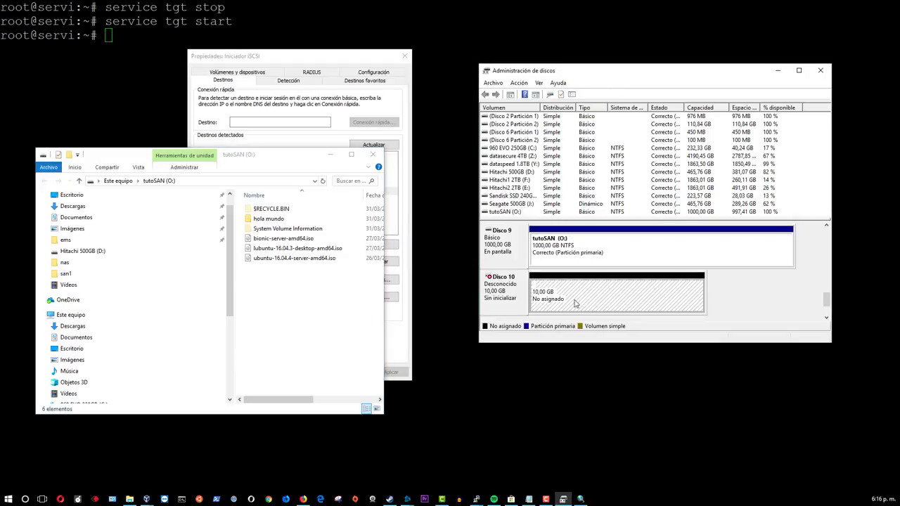
{"action": "left_click", "coordinate": [493, 281]}
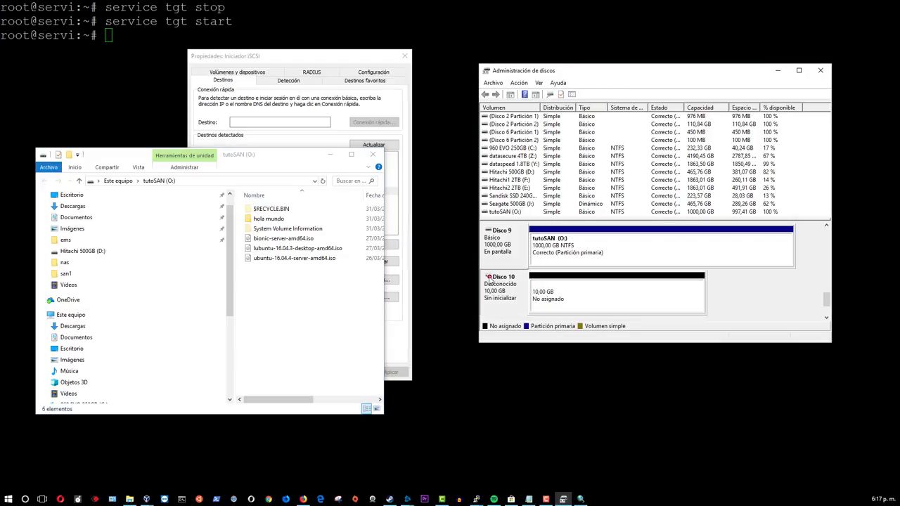
{"action": "right_click", "coordinate": [498, 281]}
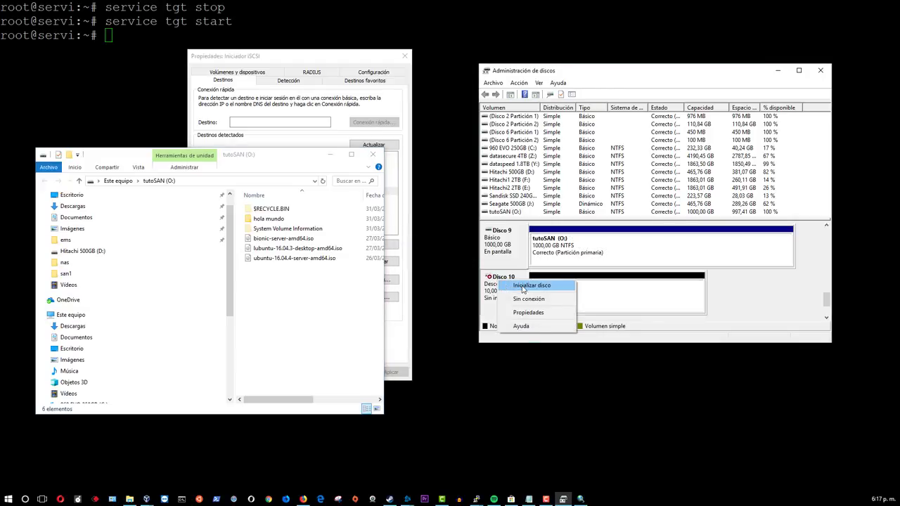
{"action": "left_click", "coordinate": [523, 287]}
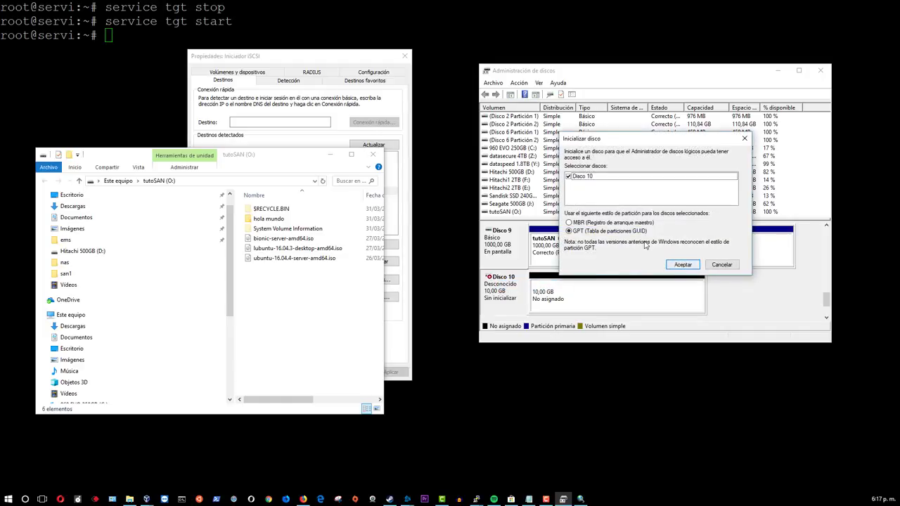
{"action": "left_click", "coordinate": [581, 223]}
{"action": "left_click", "coordinate": [683, 265]}
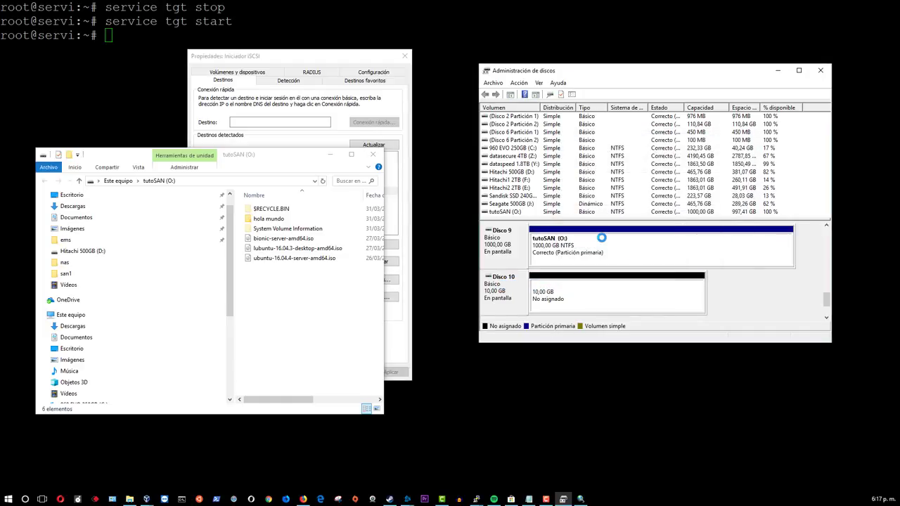
- Set up a new simple volume on Disk 10 with the full 10237 MB and assign it drive letter R
{"action": "right_click", "coordinate": [574, 296]}
{"action": "left_click", "coordinate": [587, 301]}
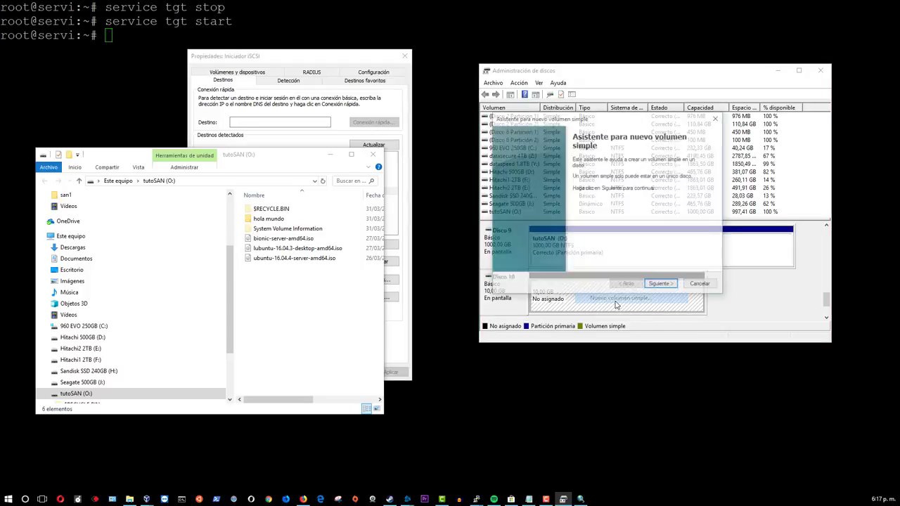
{"action": "left_click", "coordinate": [661, 284]}
{"action": "left_click", "coordinate": [661, 284]}
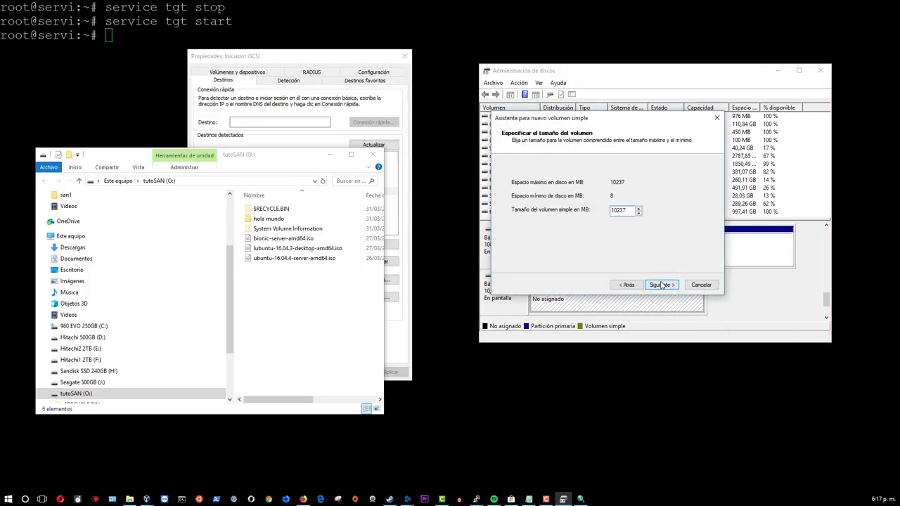
{"action": "left_click", "coordinate": [646, 184]}
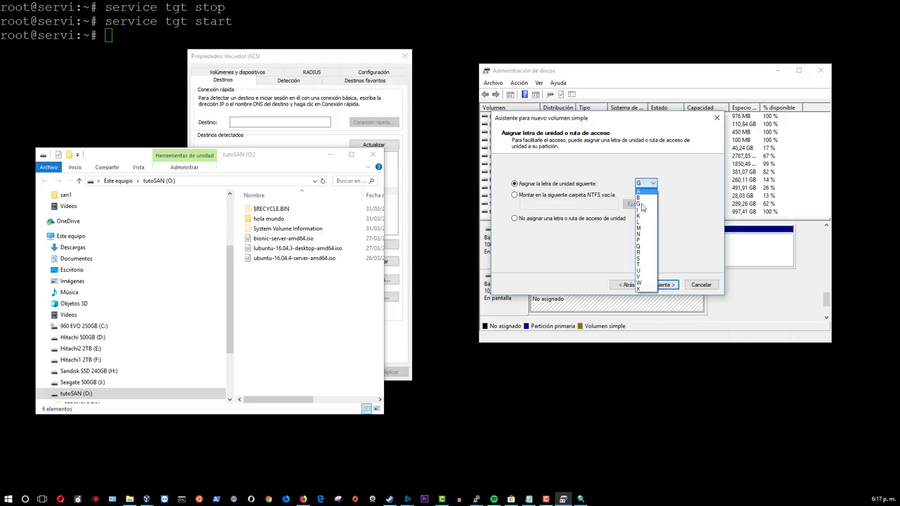
{"action": "left_click", "coordinate": [641, 254]}
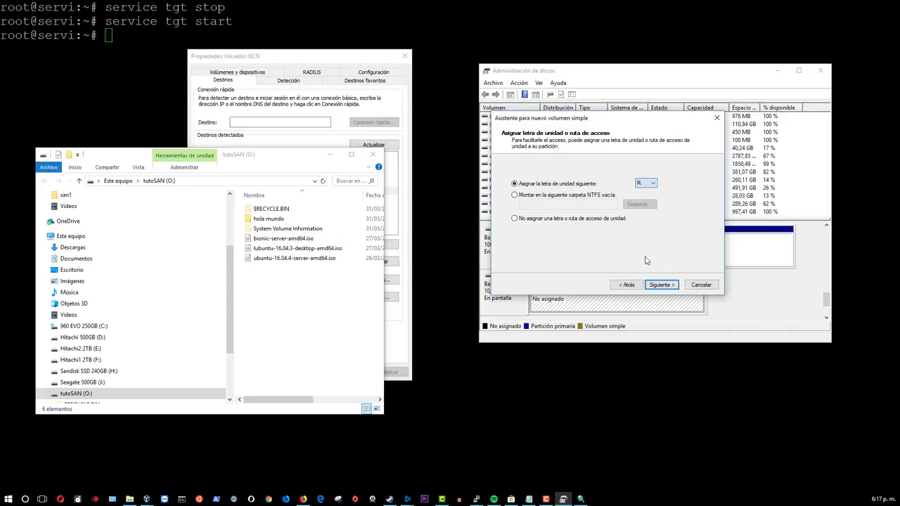
{"action": "left_click", "coordinate": [660, 284]}
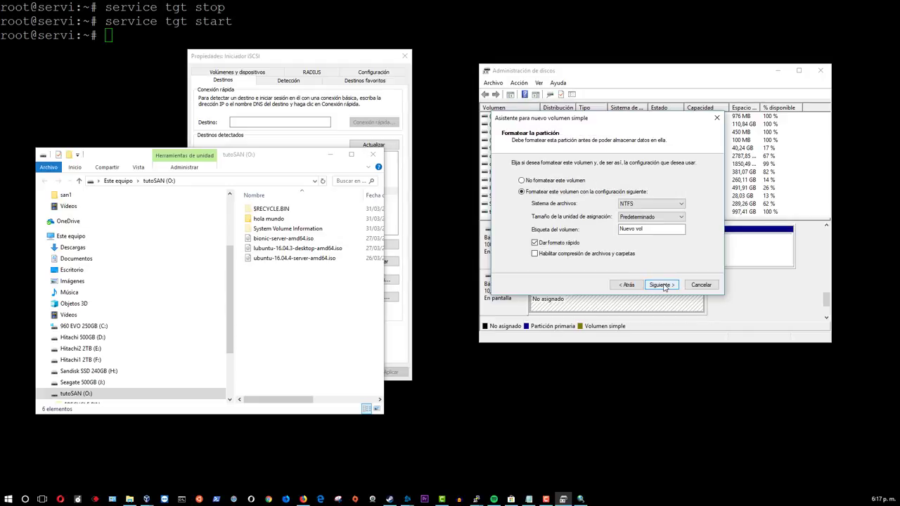
- Label the new volume tutoNAS, keep NTFS with quick format, and finish creating it
{"action": "triple_click", "coordinate": [656, 232]}
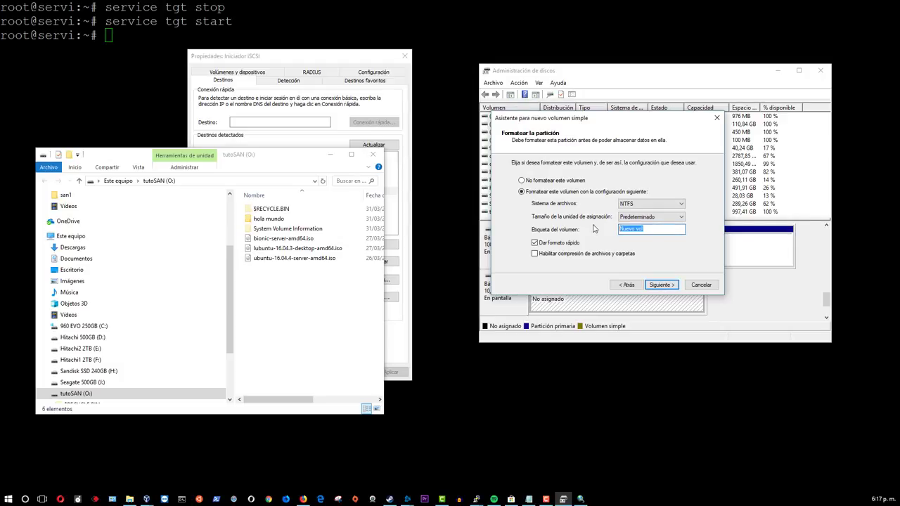
{"action": "type", "text": "Tu"}
{"action": "key", "text": "BackSpace"}
{"action": "key", "text": "BackSpace"}
{"action": "type", "text": "tutoNAS"}
{"action": "left_click", "coordinate": [672, 287]}
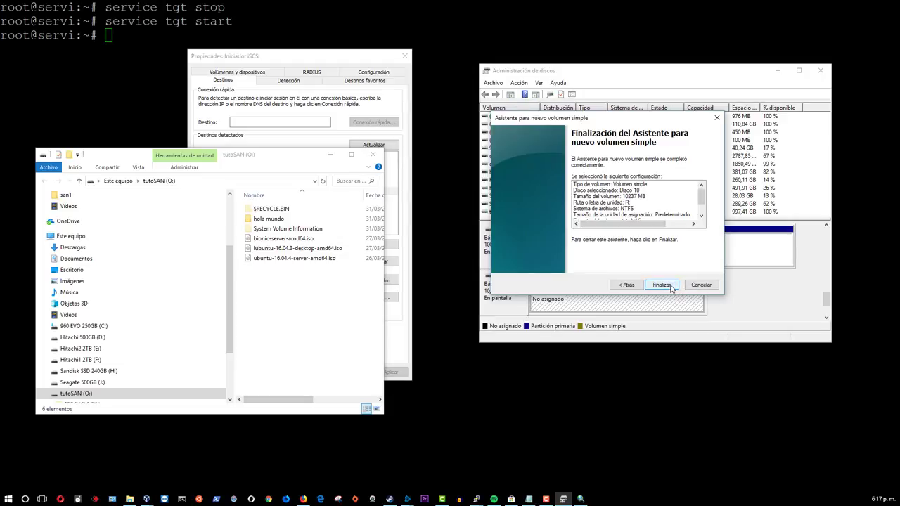
{"action": "left_click", "coordinate": [667, 285]}
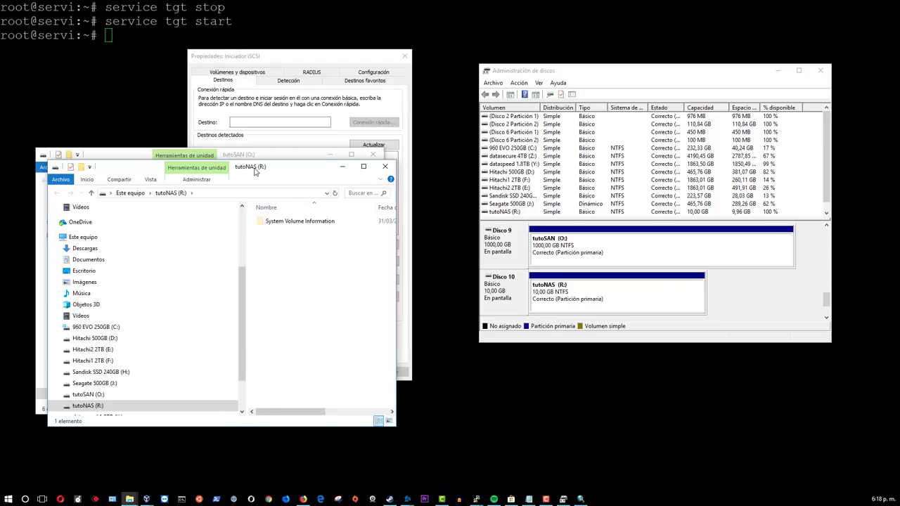
- Place the tutoNAS (R:) window beside tutoSAN (O:) and copy bionic-server-amd64.iso from tutoSAN to tutoNAS
{"action": "left_click_drag", "start_coordinate": [255, 171], "coordinate": [615, 182]}
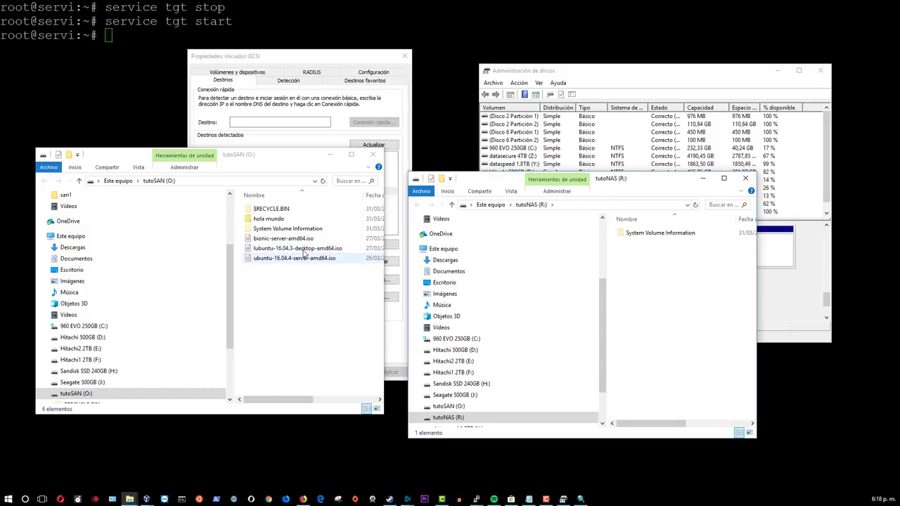
{"action": "left_click", "coordinate": [386, 185]}
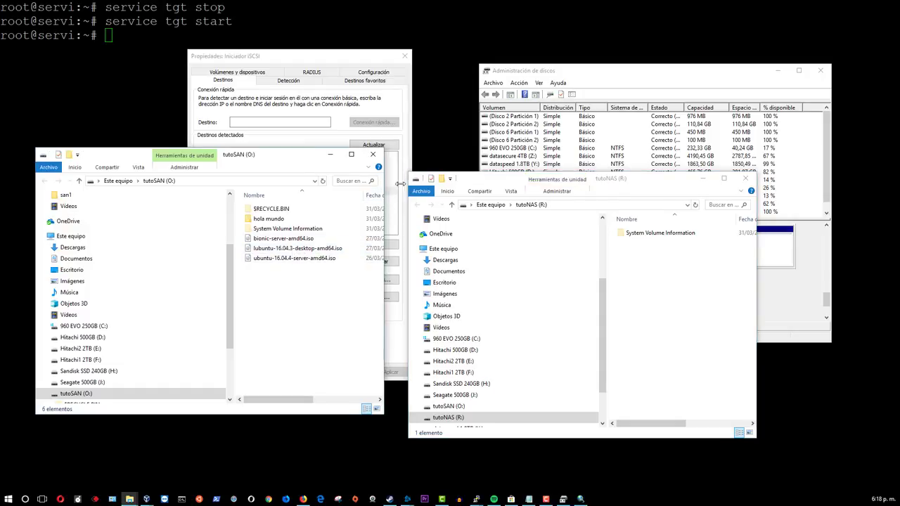
{"action": "left_click_drag", "start_coordinate": [398, 184], "coordinate": [380, 195]}
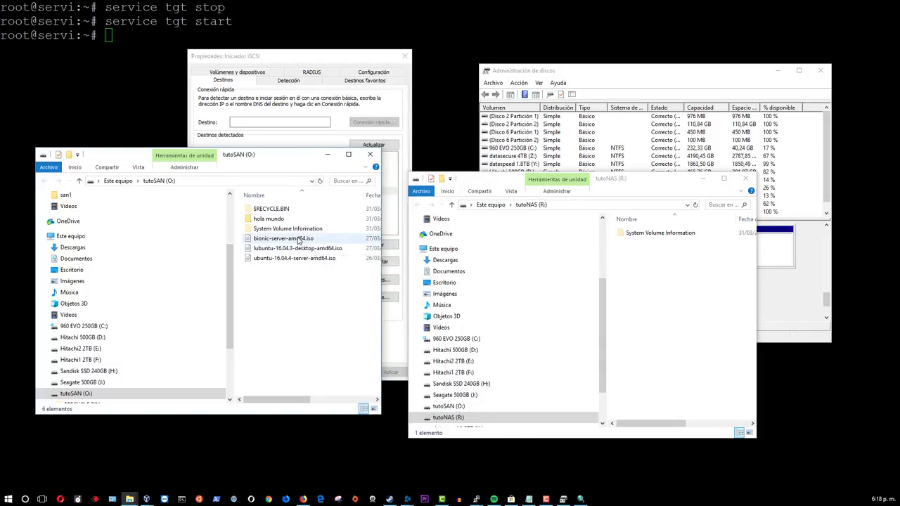
{"action": "left_click_drag", "start_coordinate": [320, 239], "coordinate": [682, 310]}
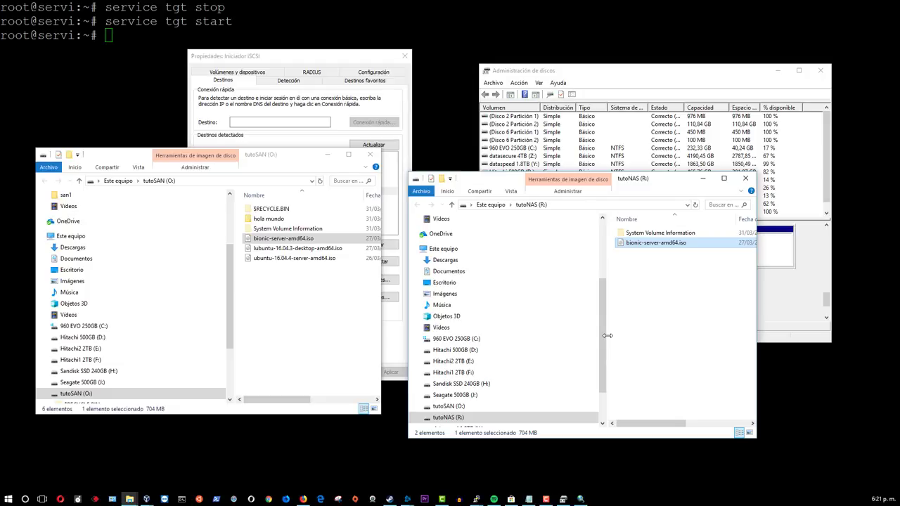
- Create a new folder with its default name and a new text document in tutoNAS (R:)
{"action": "right_click", "coordinate": [631, 284]}
{"action": "mouse_move", "coordinate": [657, 381]}
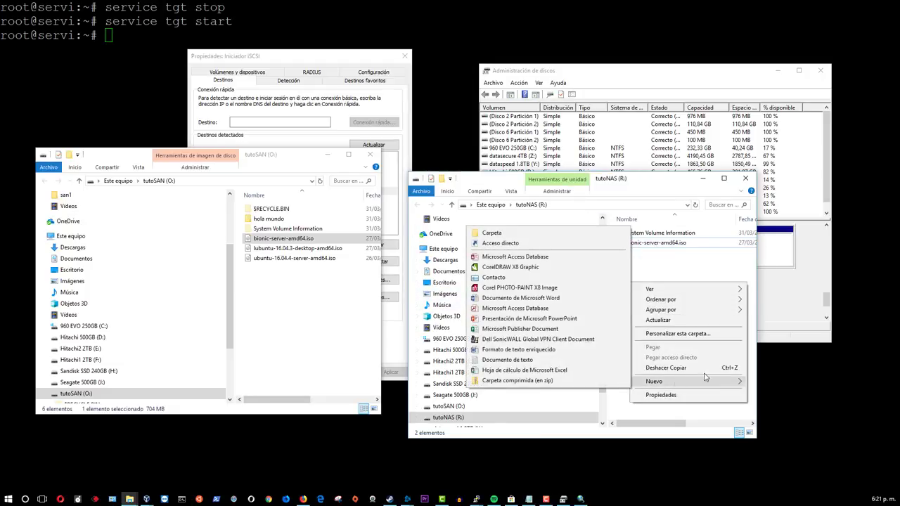
{"action": "left_click", "coordinate": [507, 233]}
{"action": "right_click", "coordinate": [619, 329]}
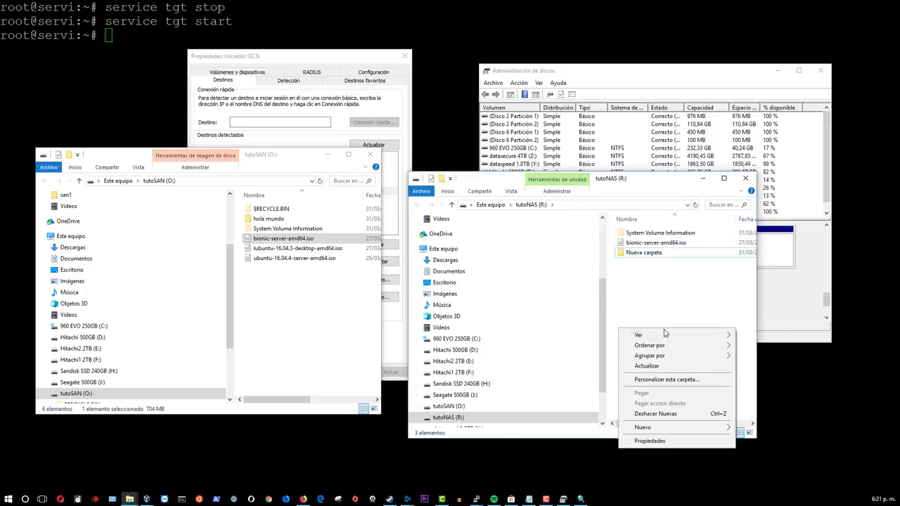
{"action": "mouse_move", "coordinate": [689, 427]}
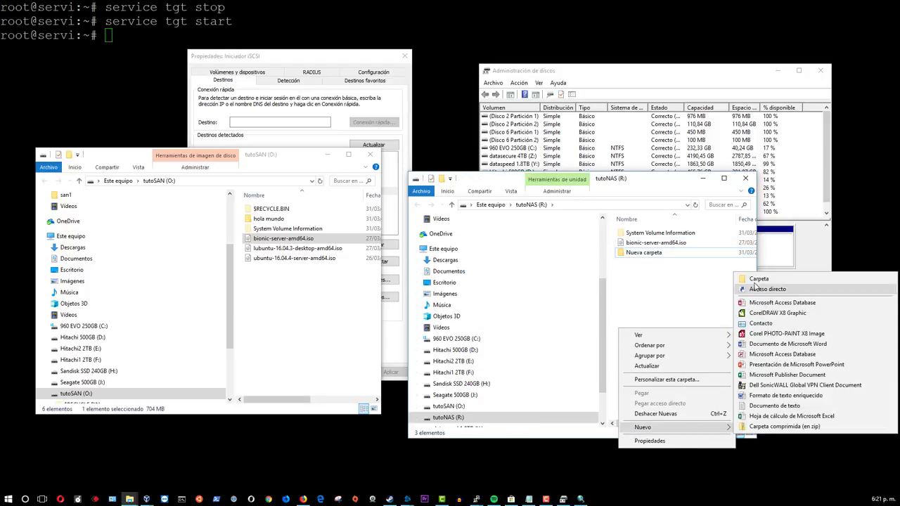
{"action": "left_click", "coordinate": [774, 416]}
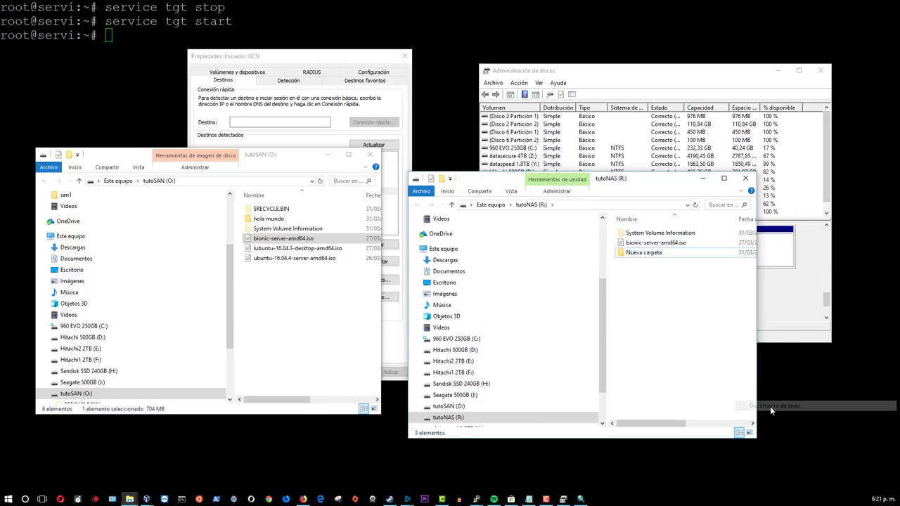